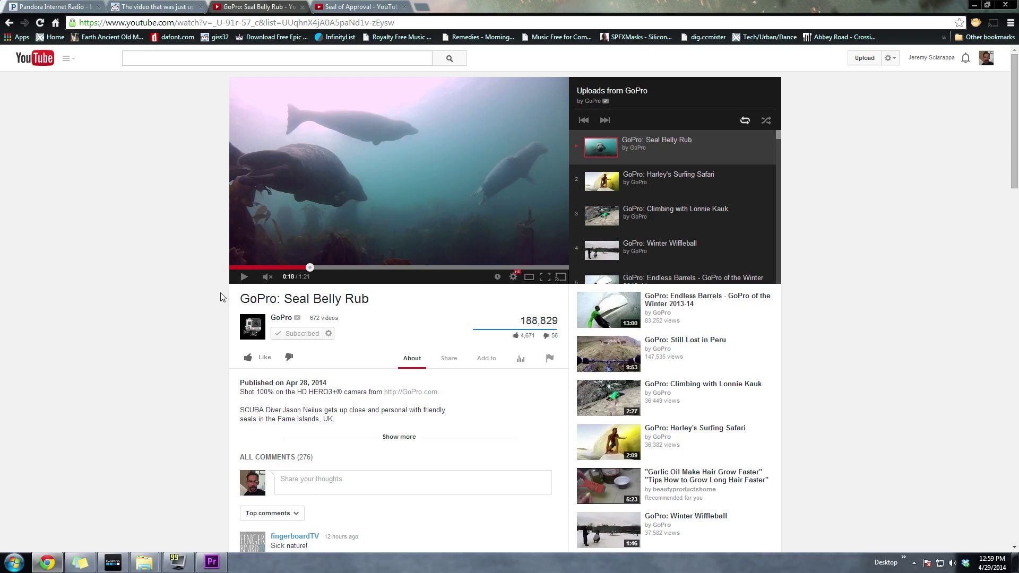
Flip between the Seal of Approval and Seal Belly Rub YouTube tabs, then bring GoPro Studio forward.
key("ctrl+Tab")
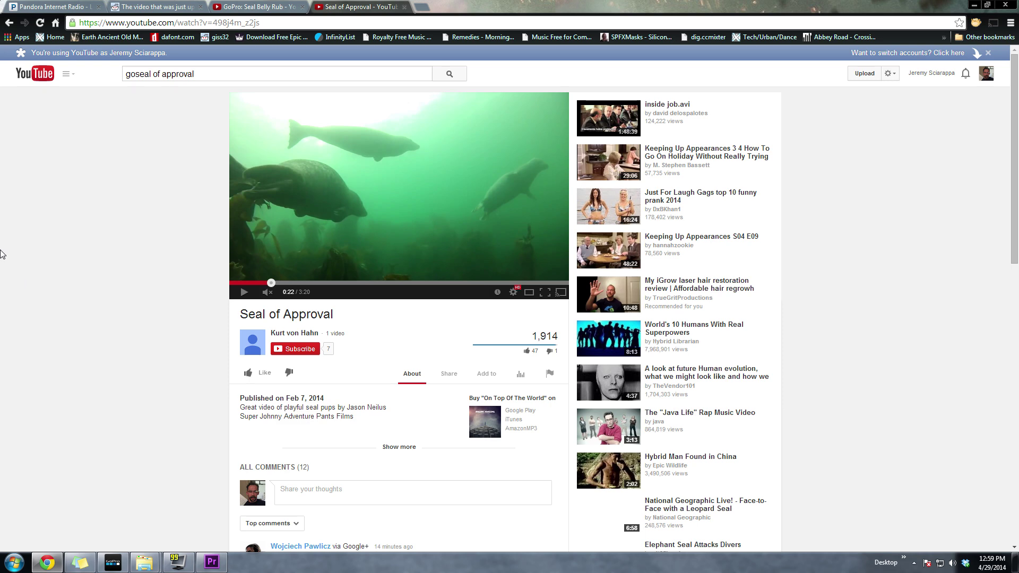
key("ctrl+shift+Tab")
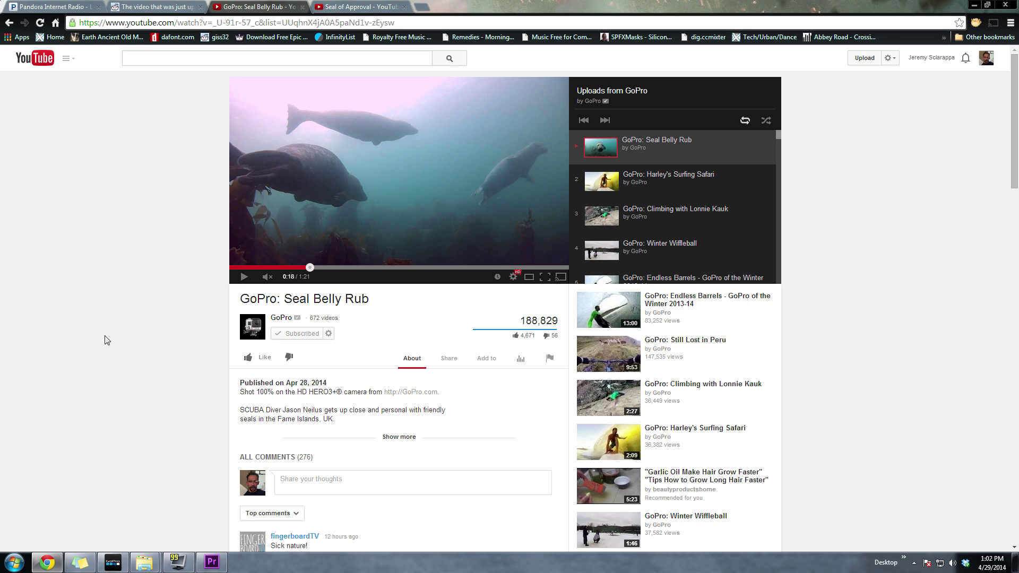
left_click(112, 563)
left_click(351, 6)
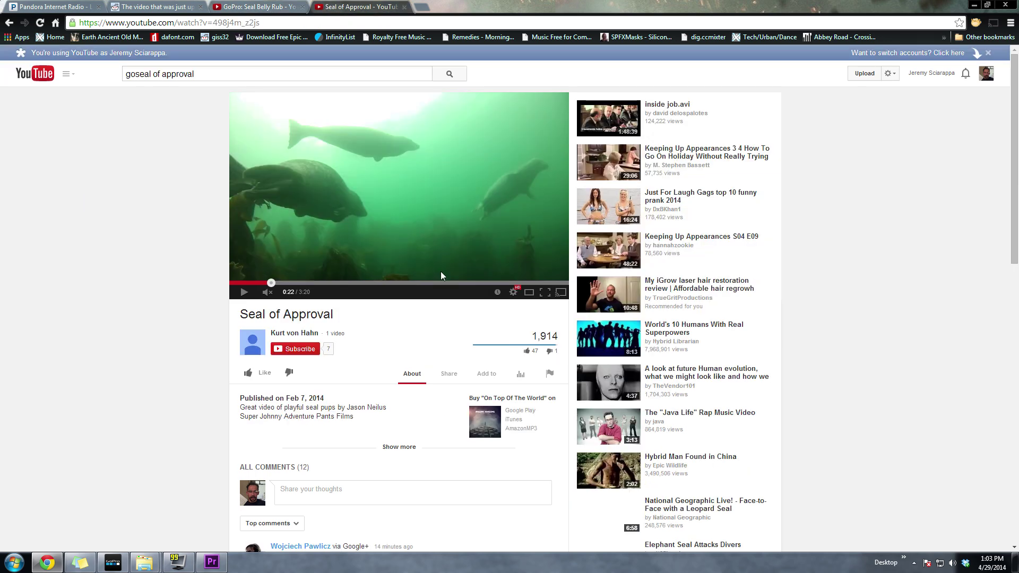
left_click(513, 292)
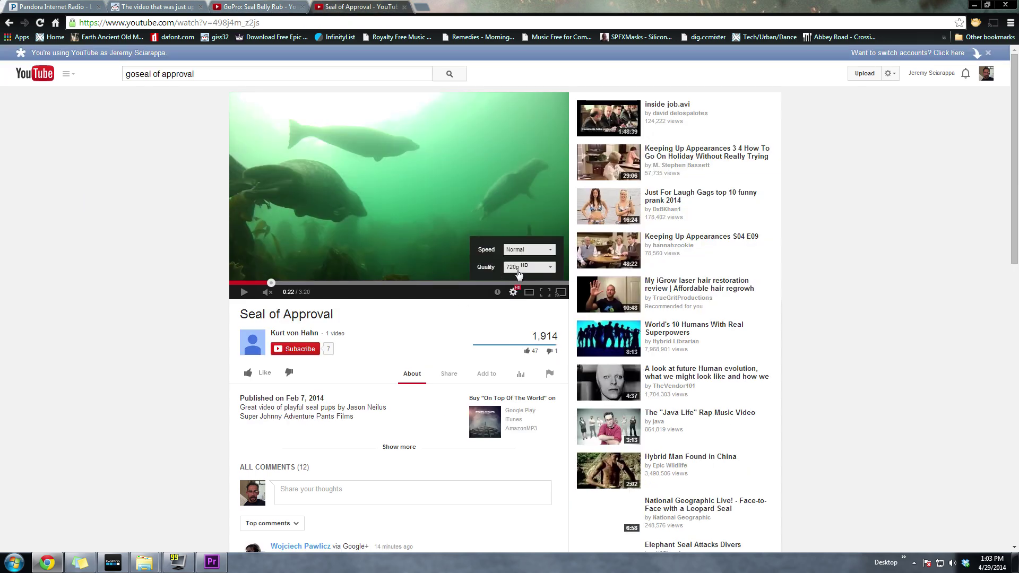
left_click(519, 270)
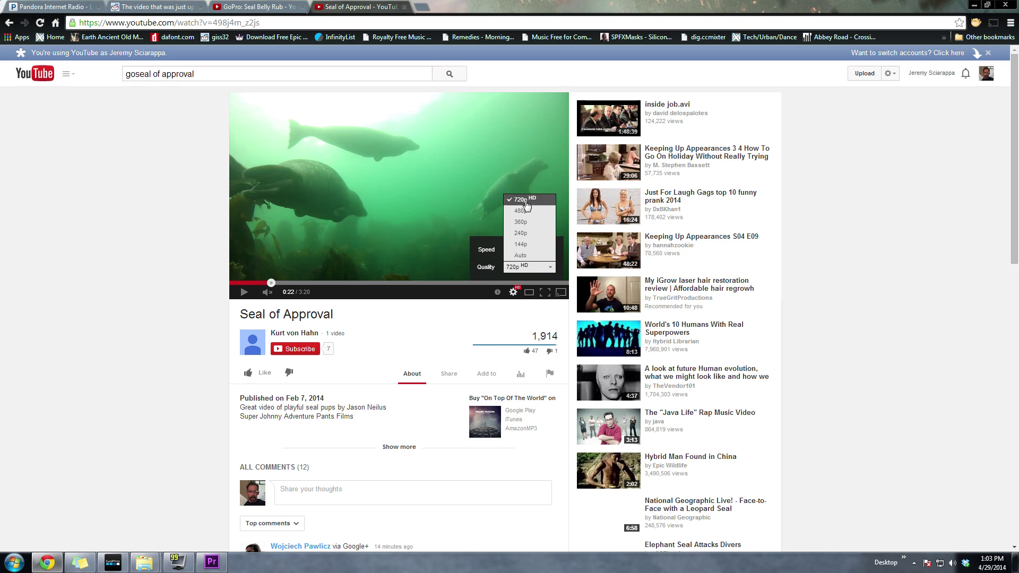
key("ctrl+shift+Tab")
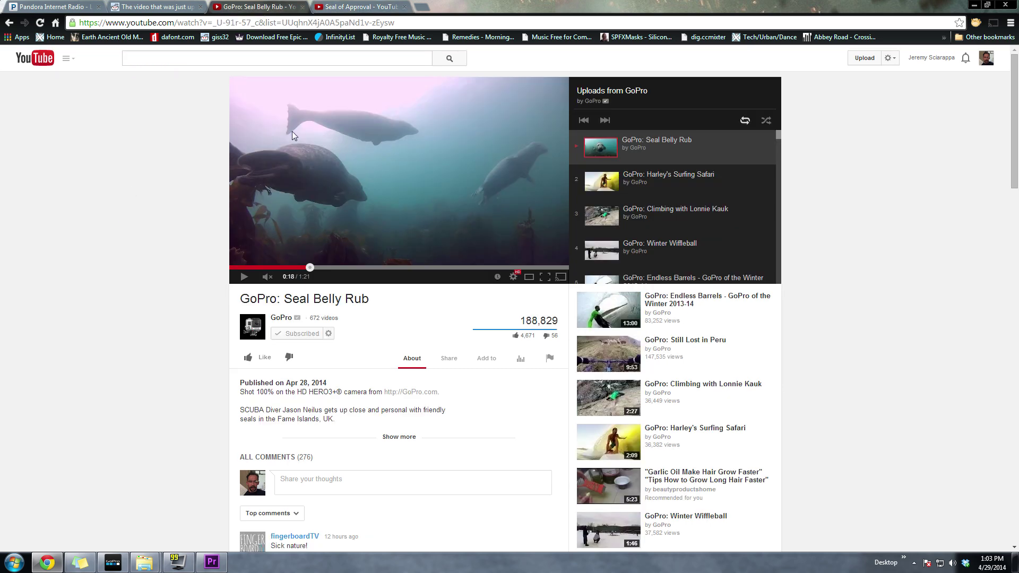
left_click(513, 277)
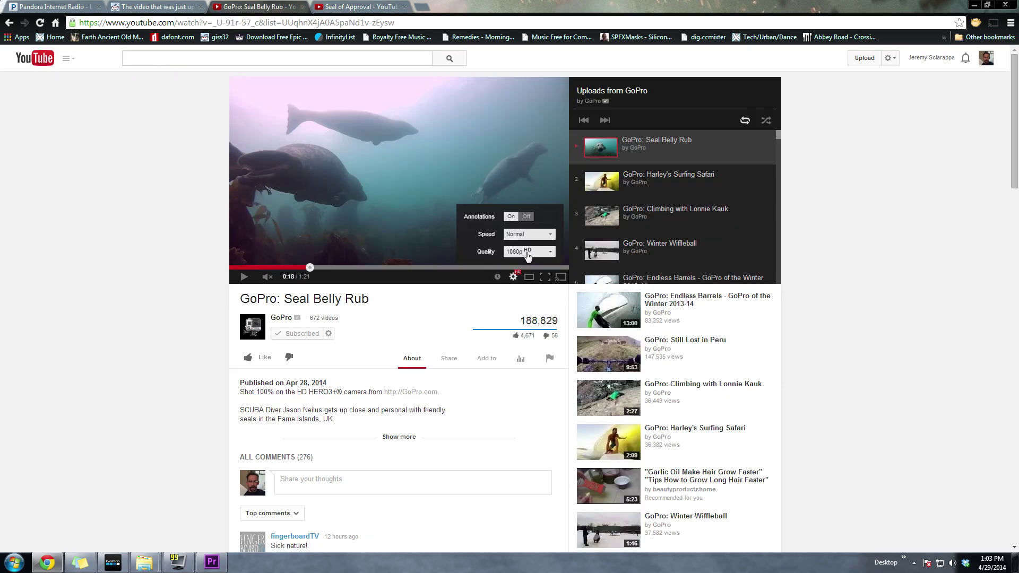
left_click(528, 253)
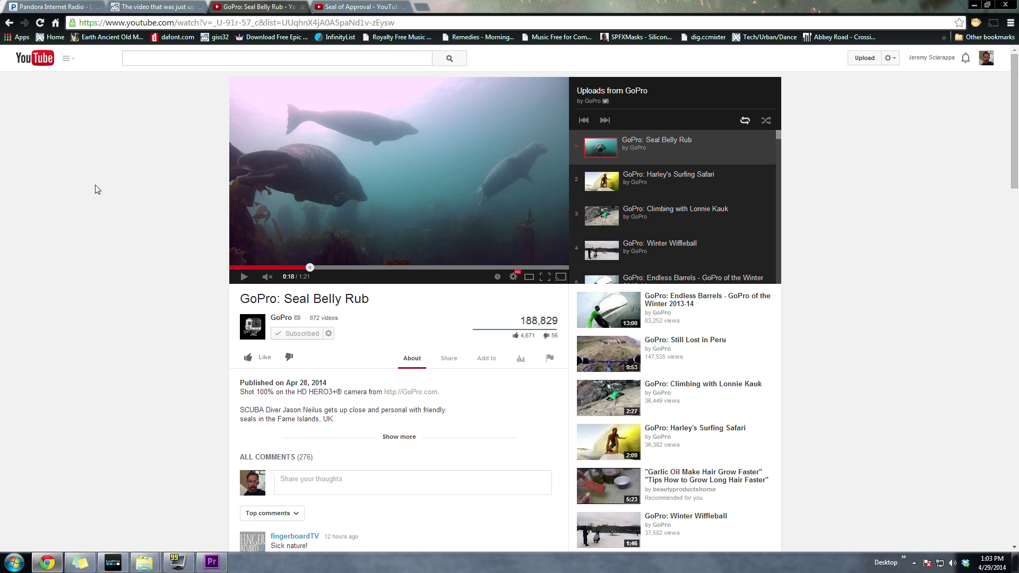
key("ctrl+Tab")
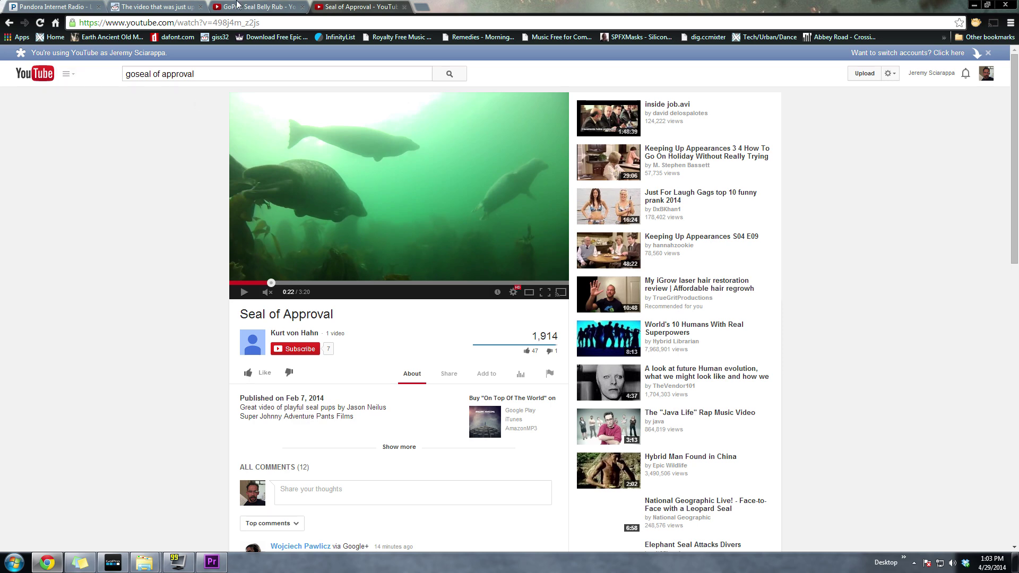
key("ctrl+shift+Tab")
double_click(320, 183)
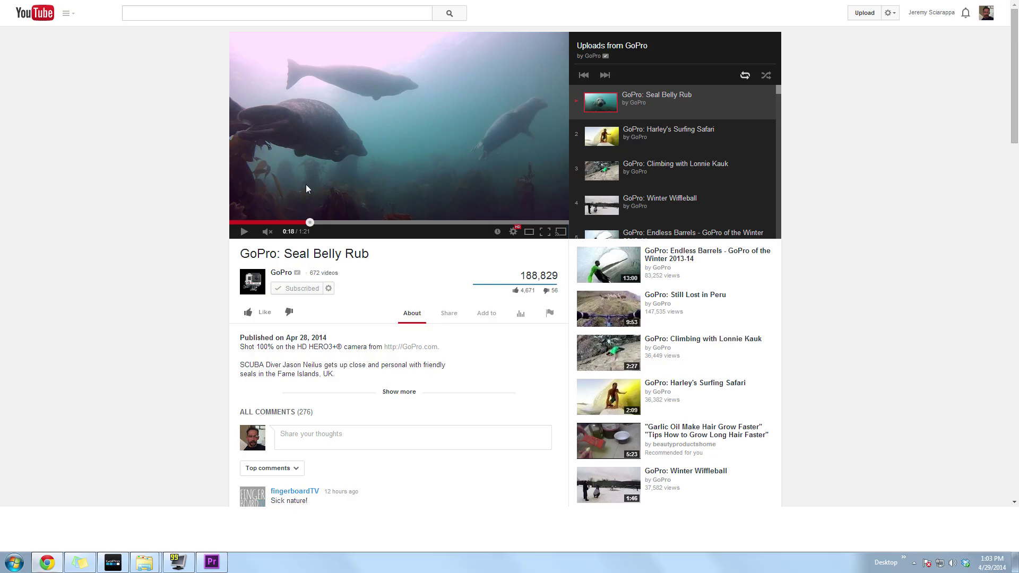
key("Escape")
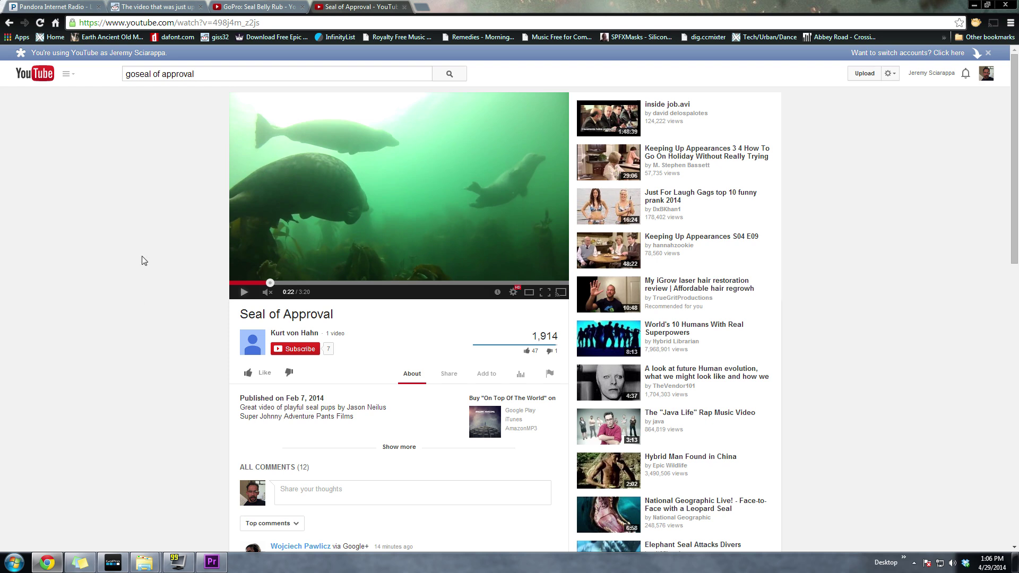
left_click(255, 6)
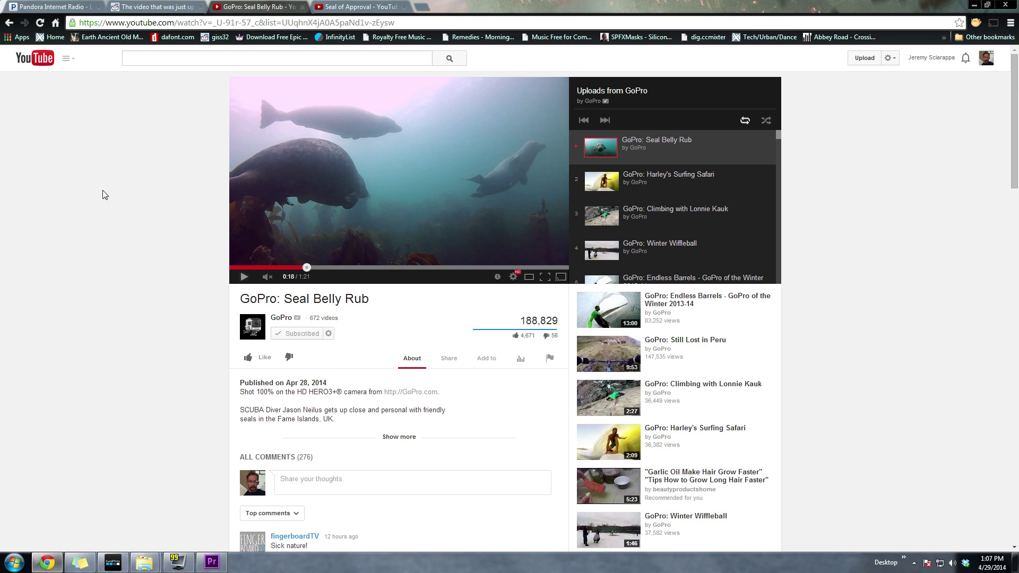
double_click(245, 215)
left_click(178, 562)
left_click(178, 562)
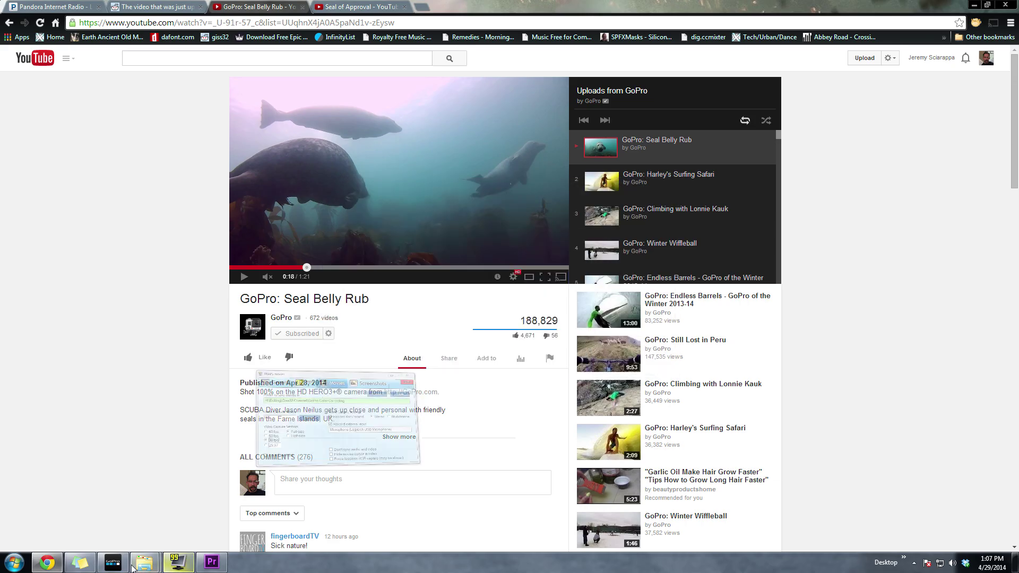
left_click(112, 562)
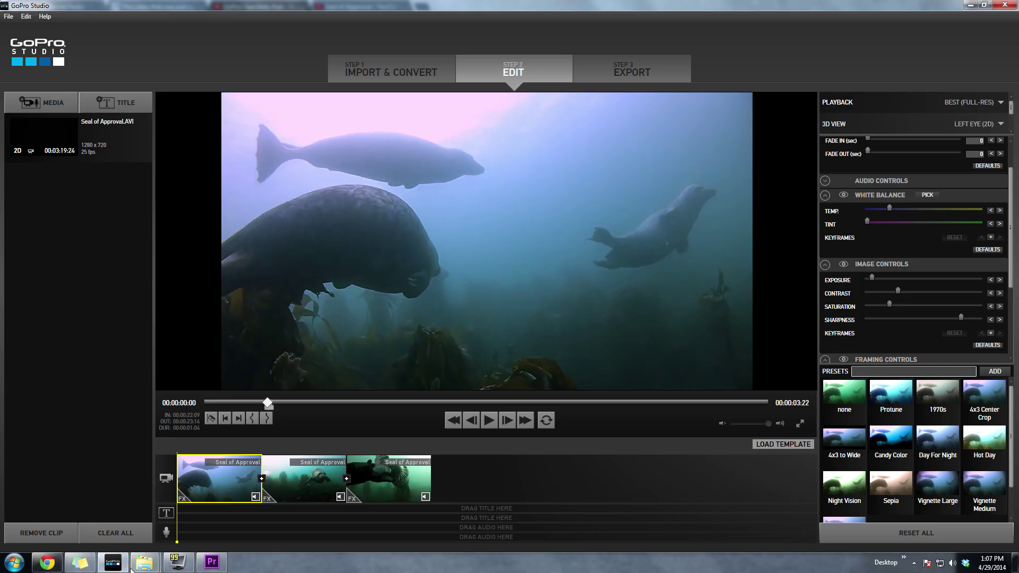
Preview the seal clips, then play the first clip and stop on the seal close-up.
left_click(51, 567)
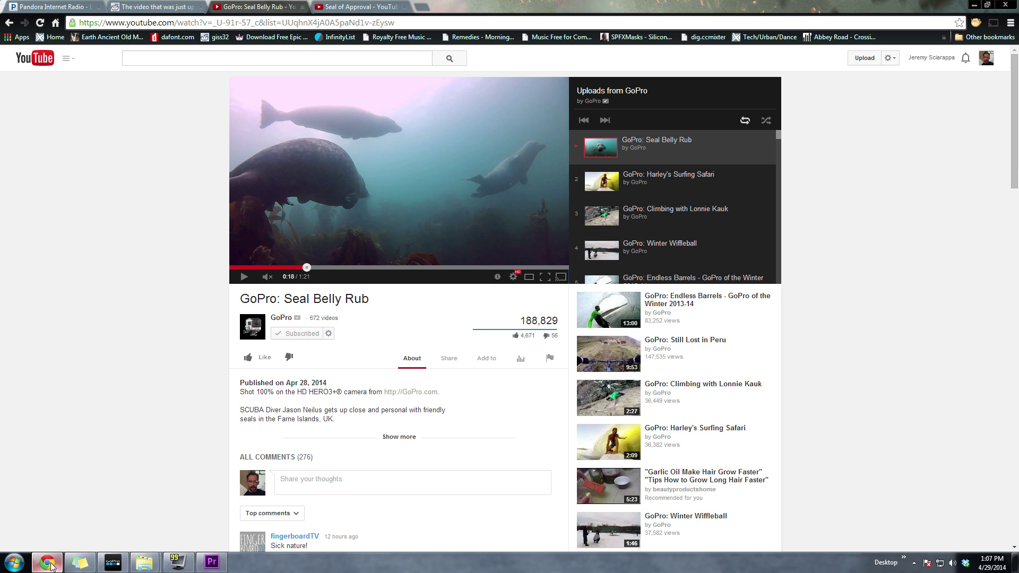
left_click(51, 567)
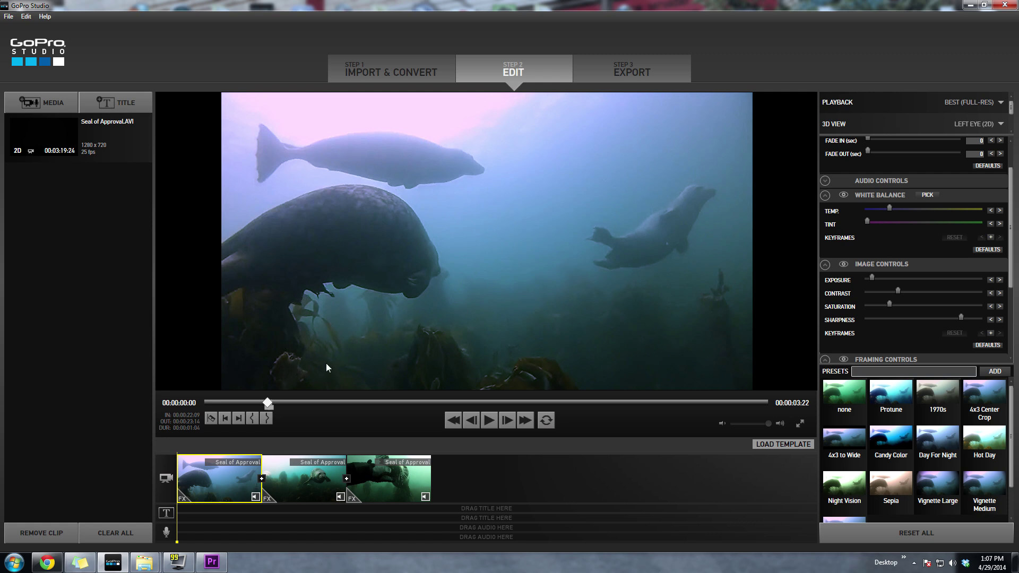
left_click(489, 423)
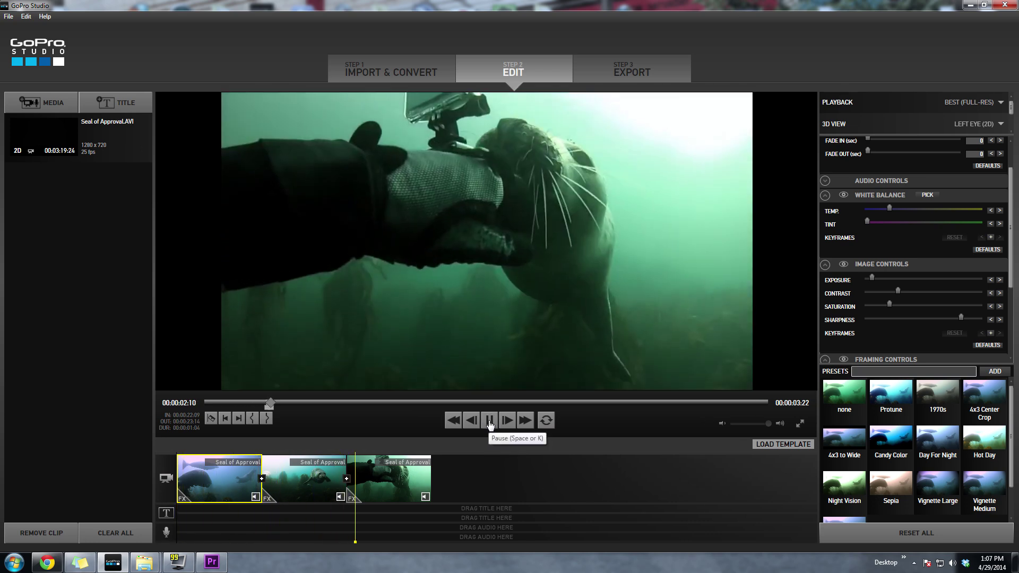
left_click(489, 423)
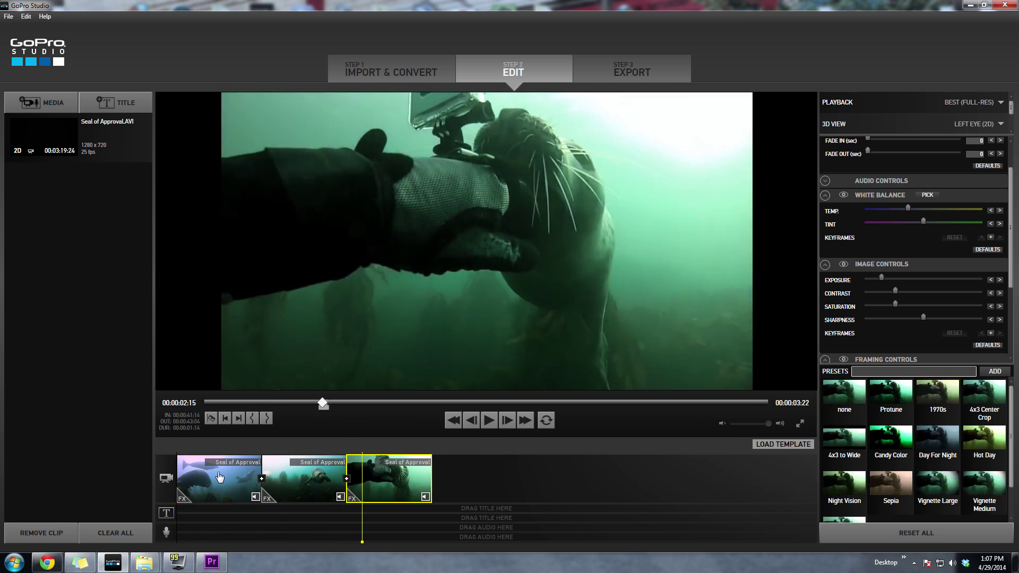
left_click(200, 475)
left_click(489, 428)
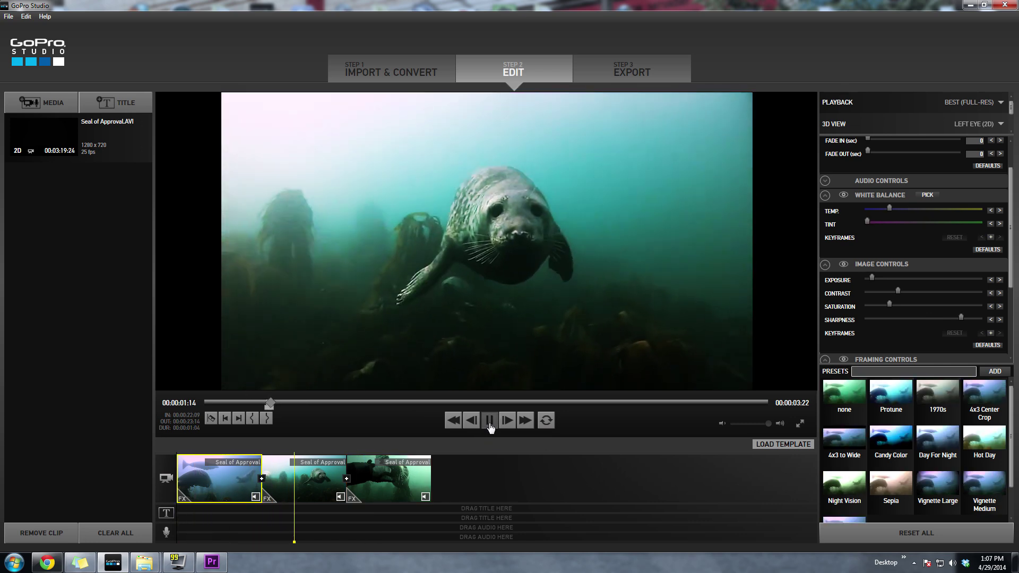
left_click(489, 421)
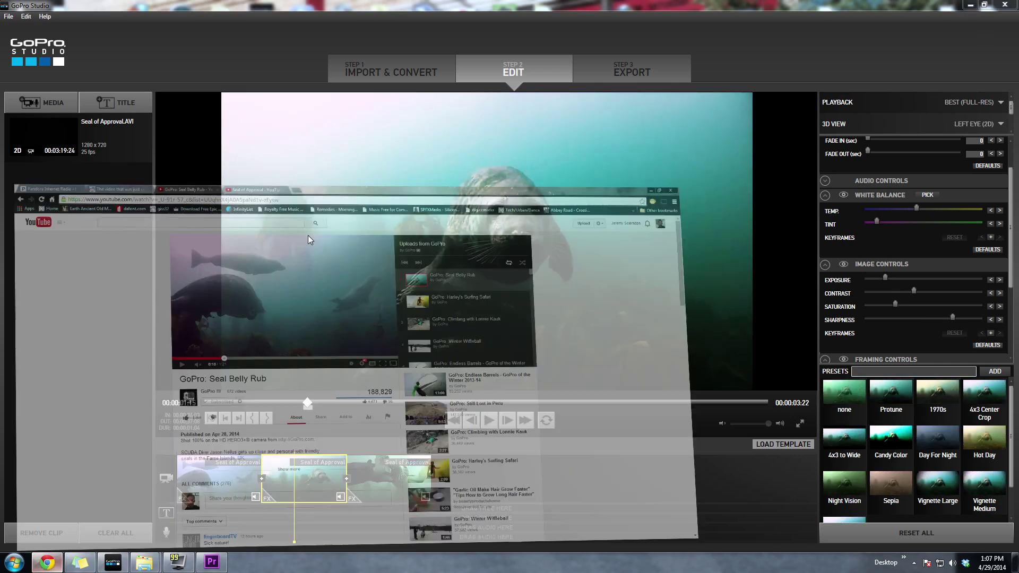
Play GoPro's YouTube Seal Belly Rub video and pause it at 0:25 on the close-up.
left_click(48, 562)
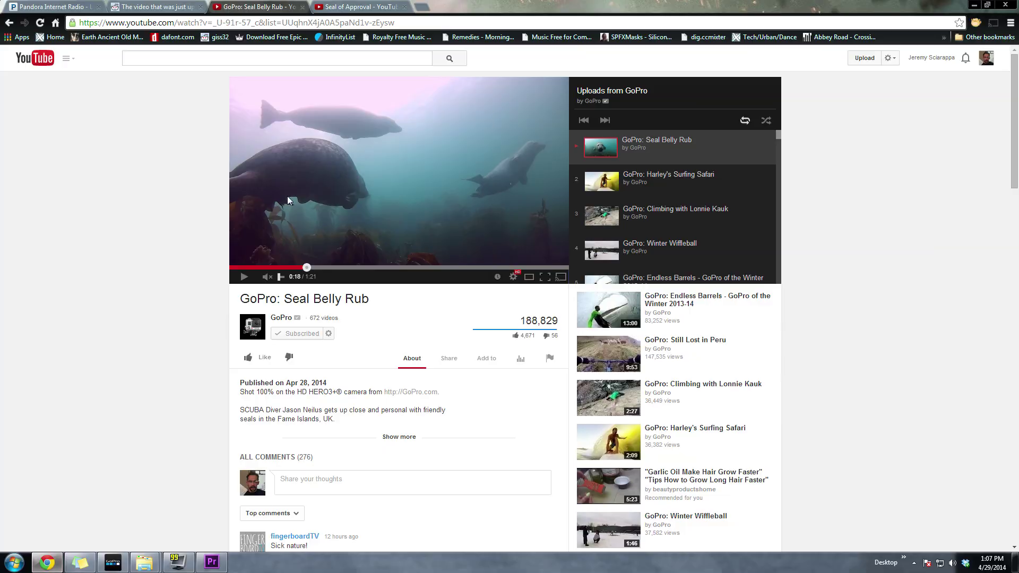
left_click(301, 192)
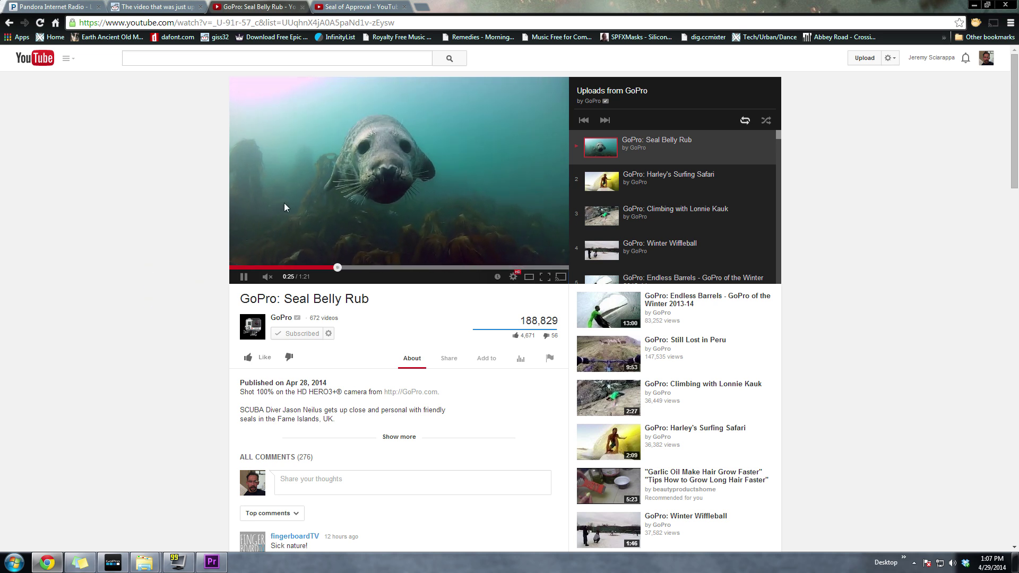
left_click(269, 211)
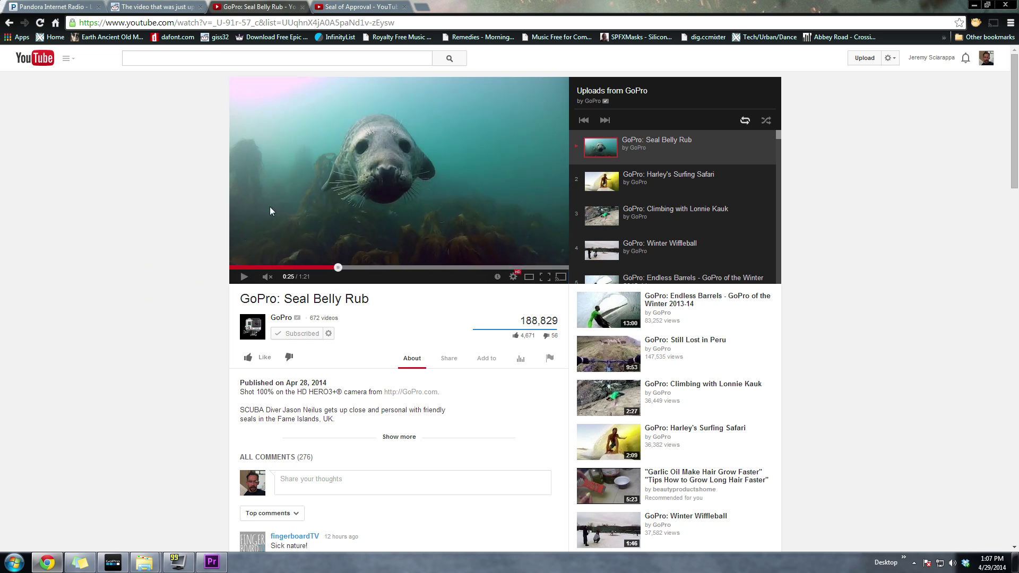
Play the second clip to its 00:00:02:02 close-up and compare with YouTube's 0:25 frame.
left_click(112, 562)
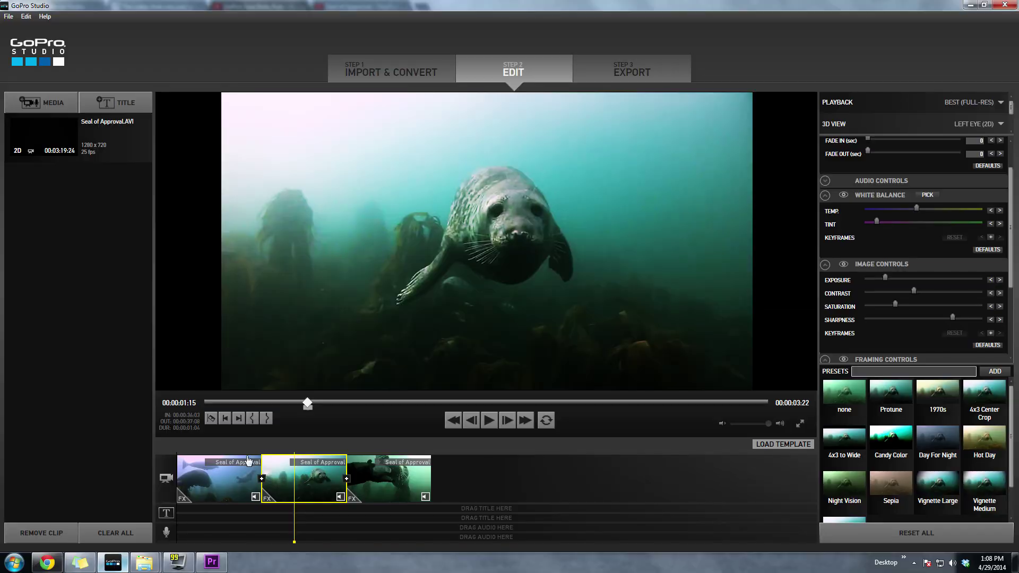
left_click(489, 420)
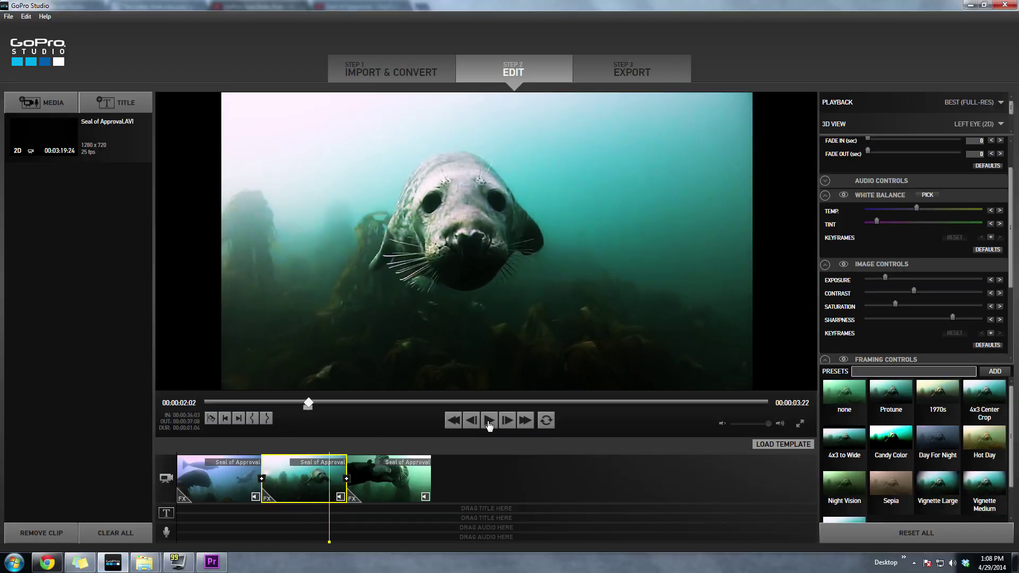
left_click(48, 562)
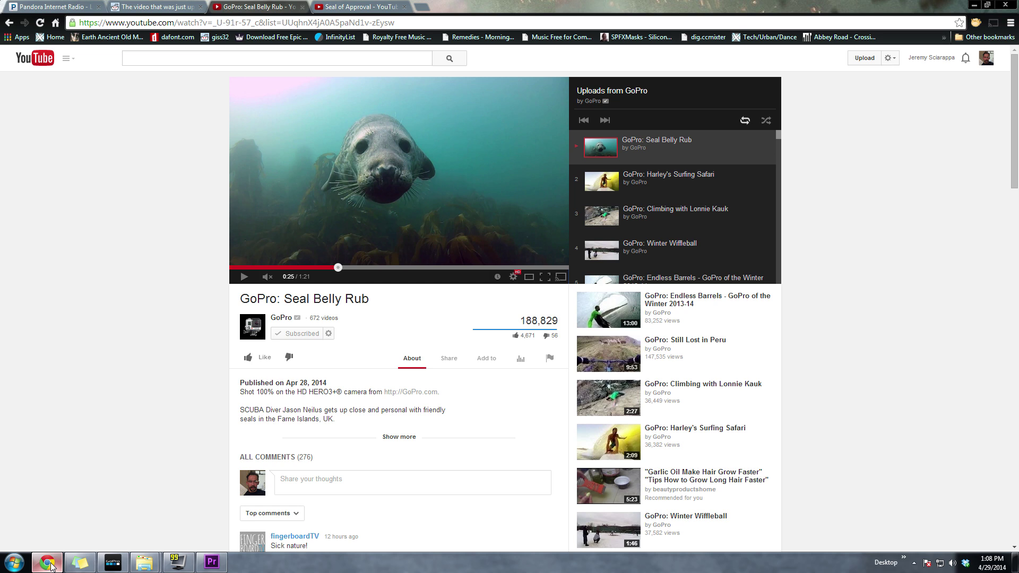
left_click(112, 562)
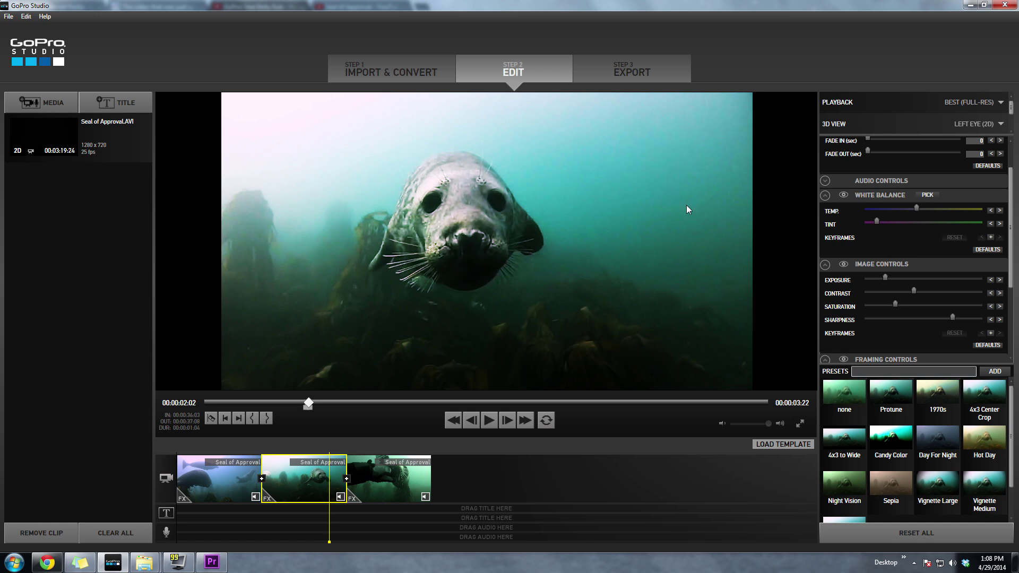
Lower the exposure slightly, select the third seal clip, and compare with the YouTube video.
left_click_drag(887, 278, 882, 278)
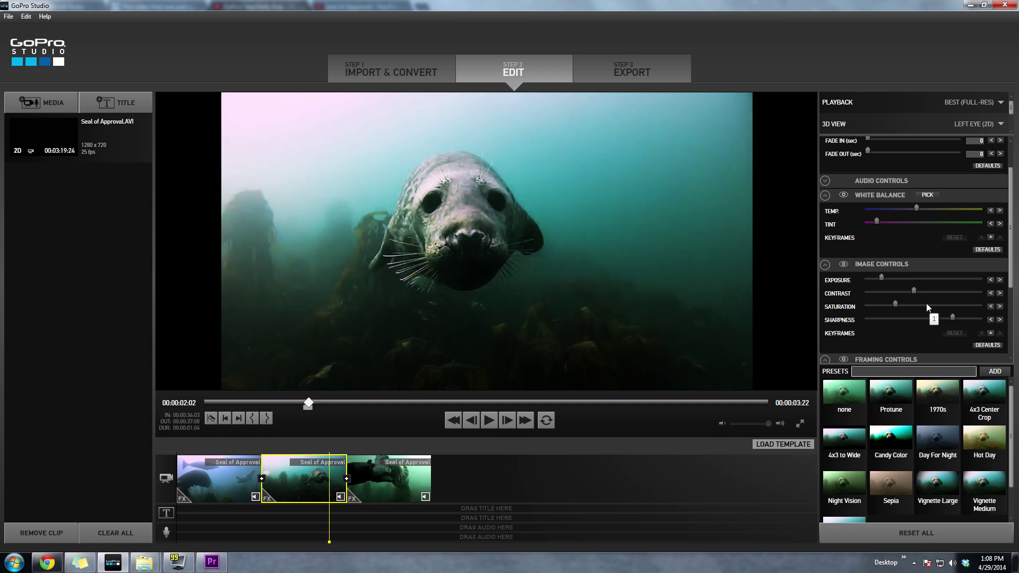
left_click(360, 473)
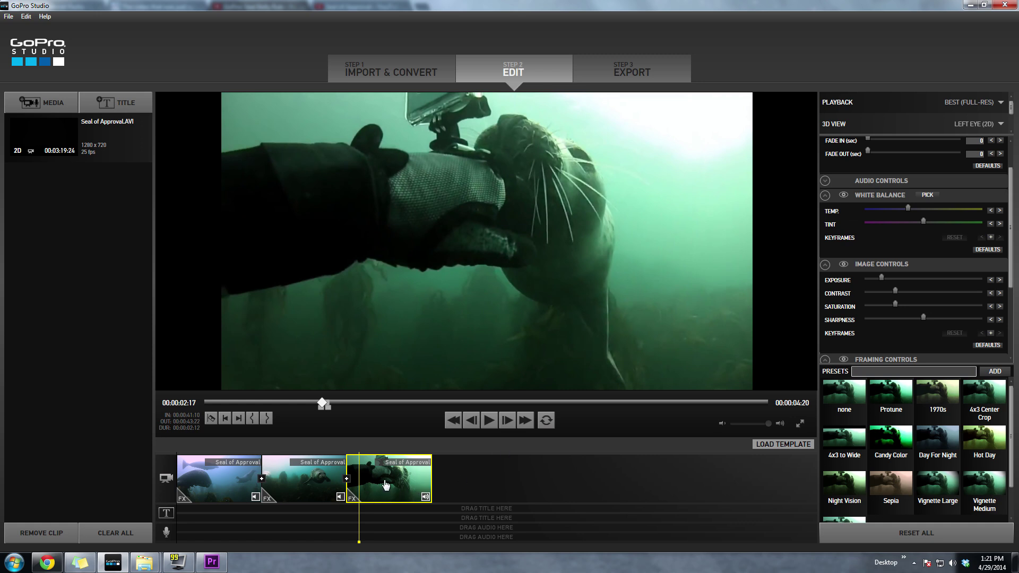
left_click(48, 562)
Exit the reference video's full screen and slightly lower the third clip's colour temperature.
double_click(390, 164)
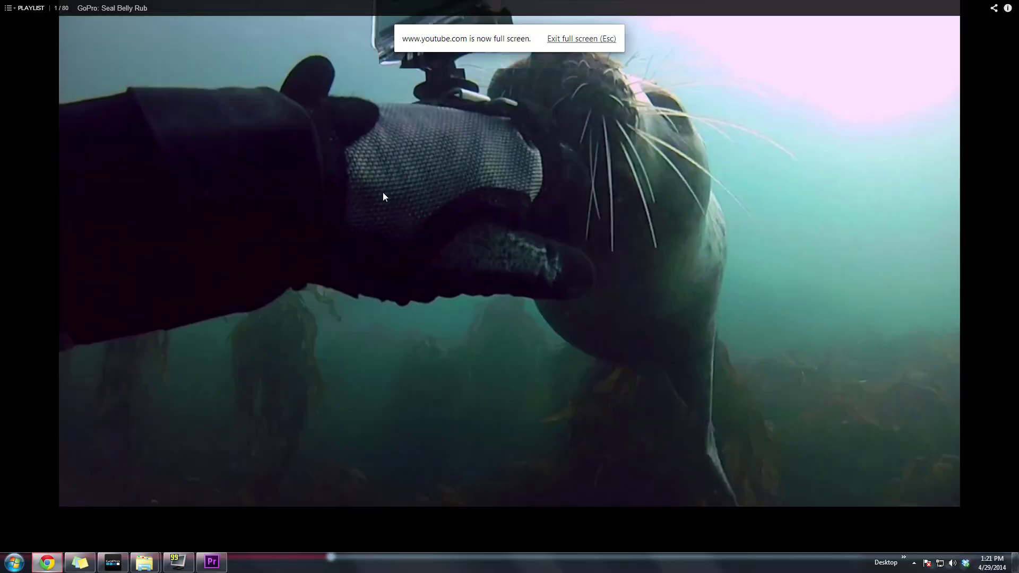
key("Escape")
left_click(114, 562)
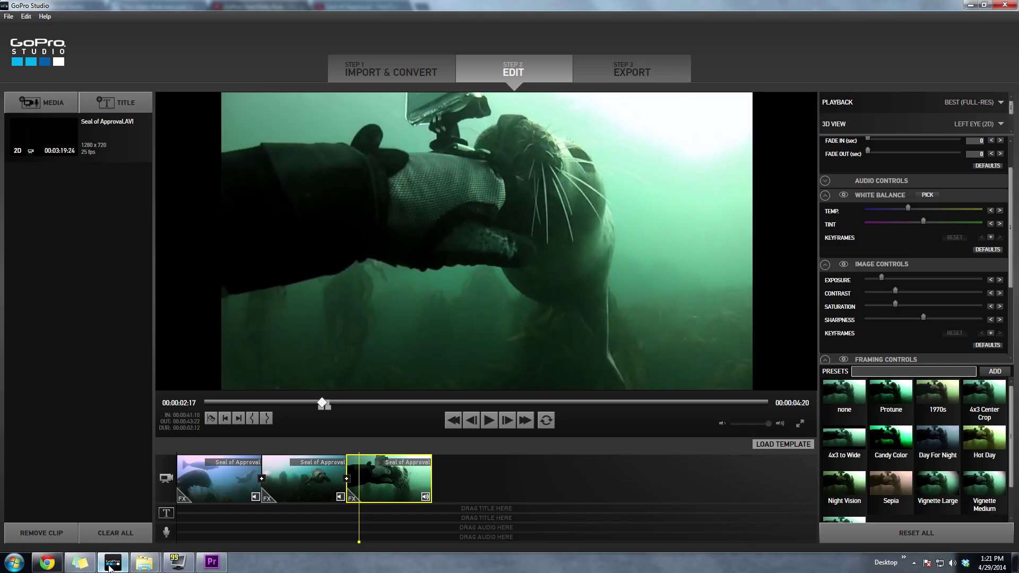
left_click(113, 564)
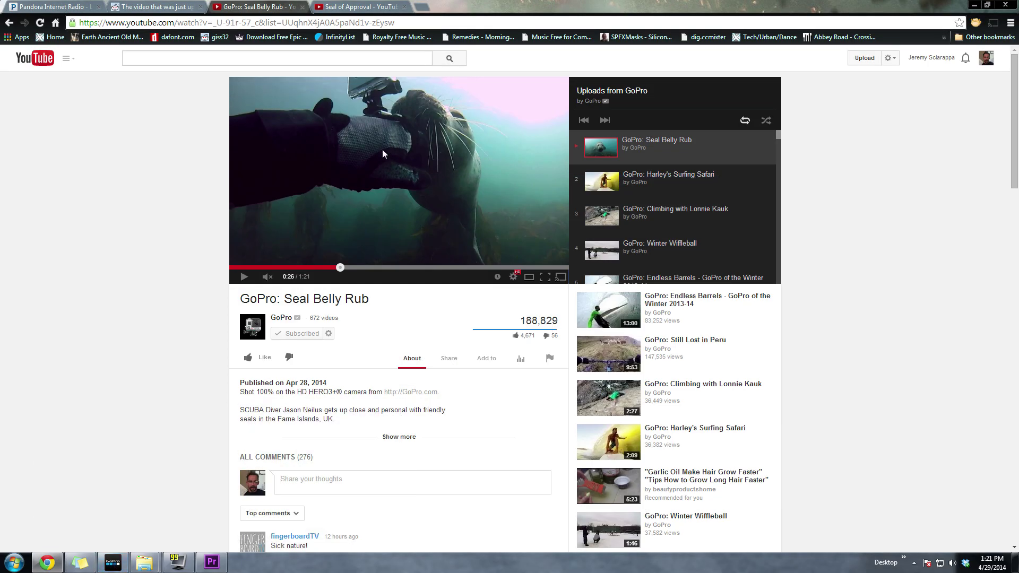
left_click(113, 562)
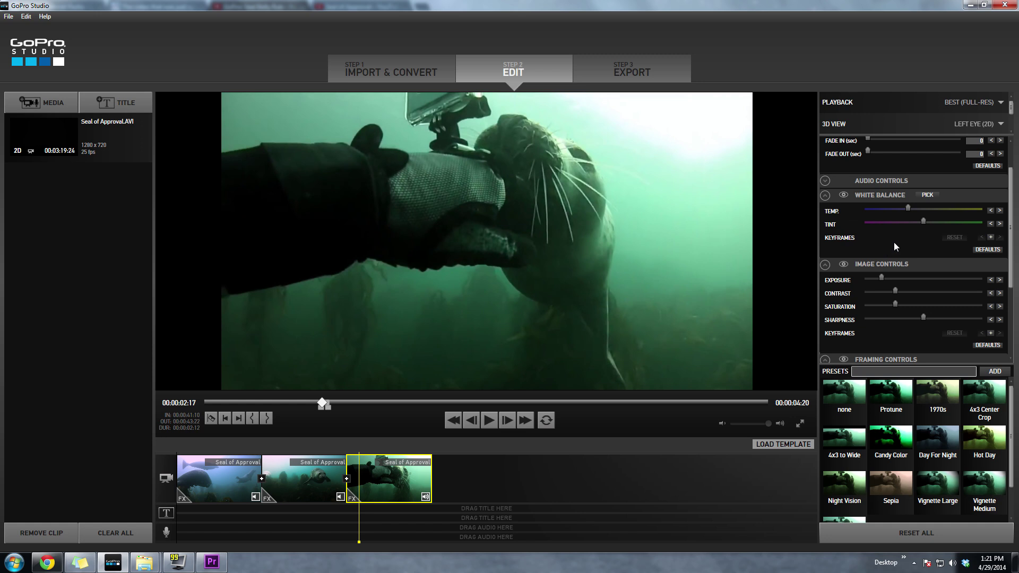
mouse_move(909, 208)
left_click(47, 562)
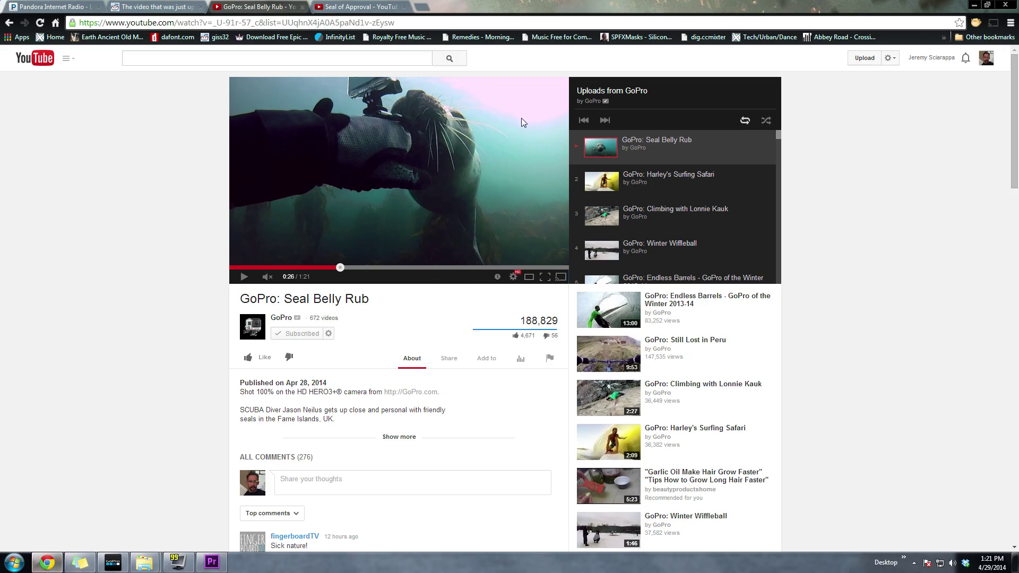
left_click(47, 562)
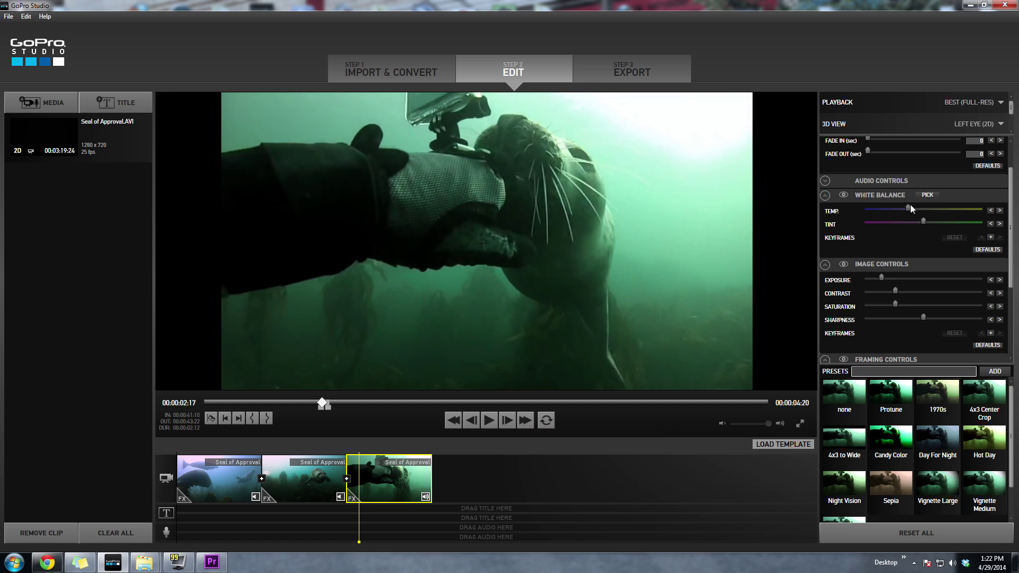
left_click_drag(909, 204, 901, 208)
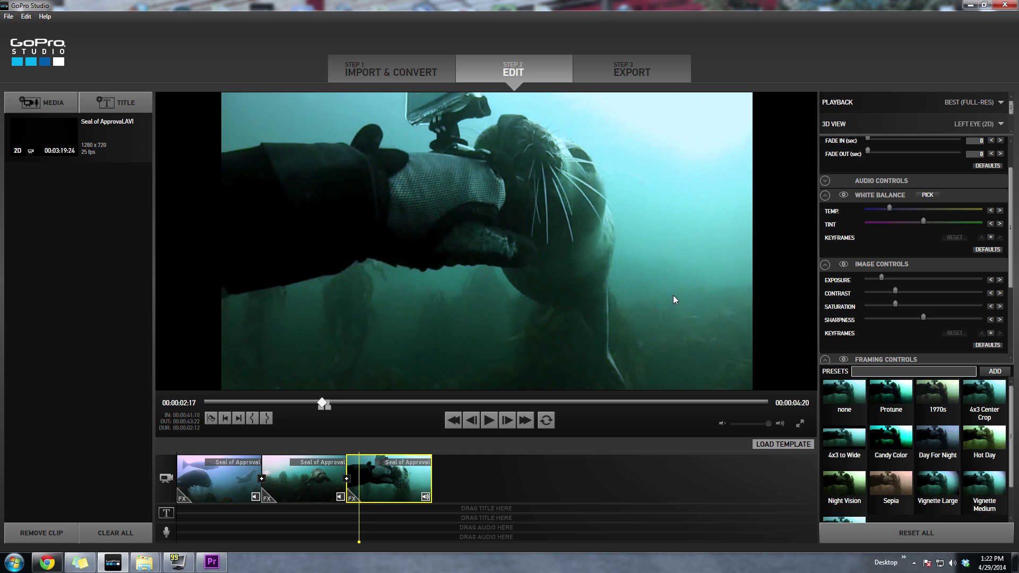
Compare the adjusted clip against the YouTube reference frame several times.
left_click(46, 564)
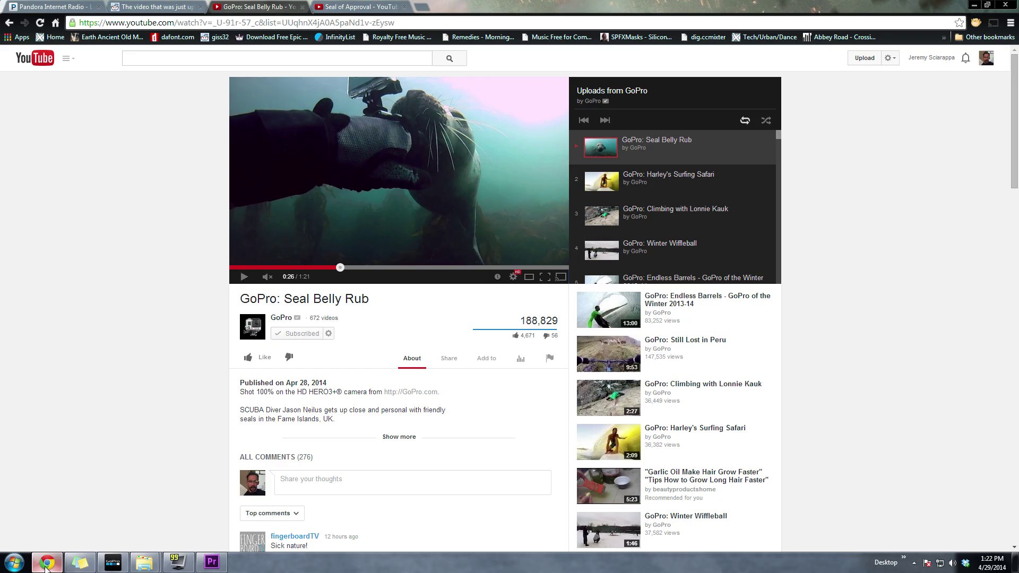
left_click(47, 566)
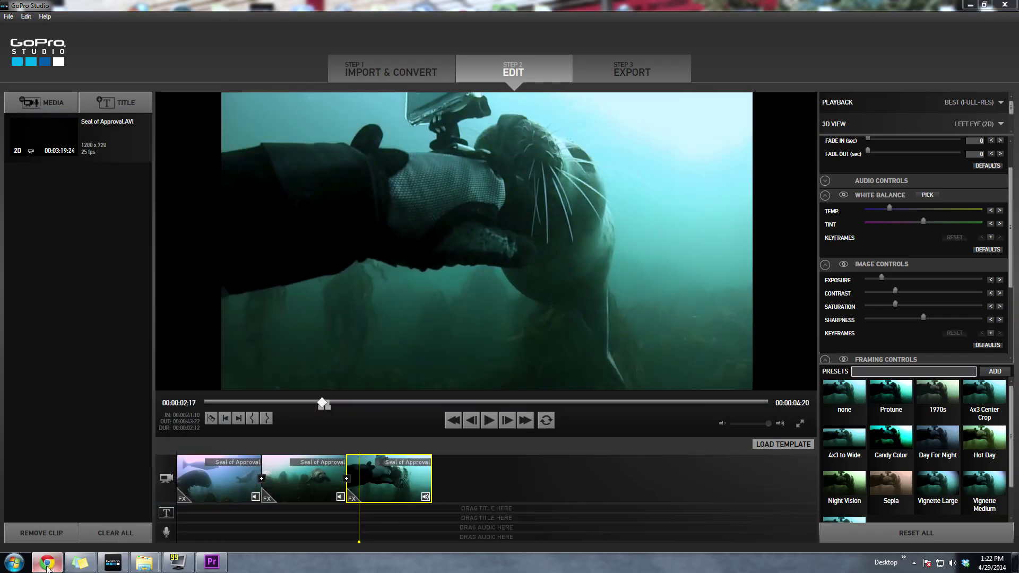
left_click(47, 566)
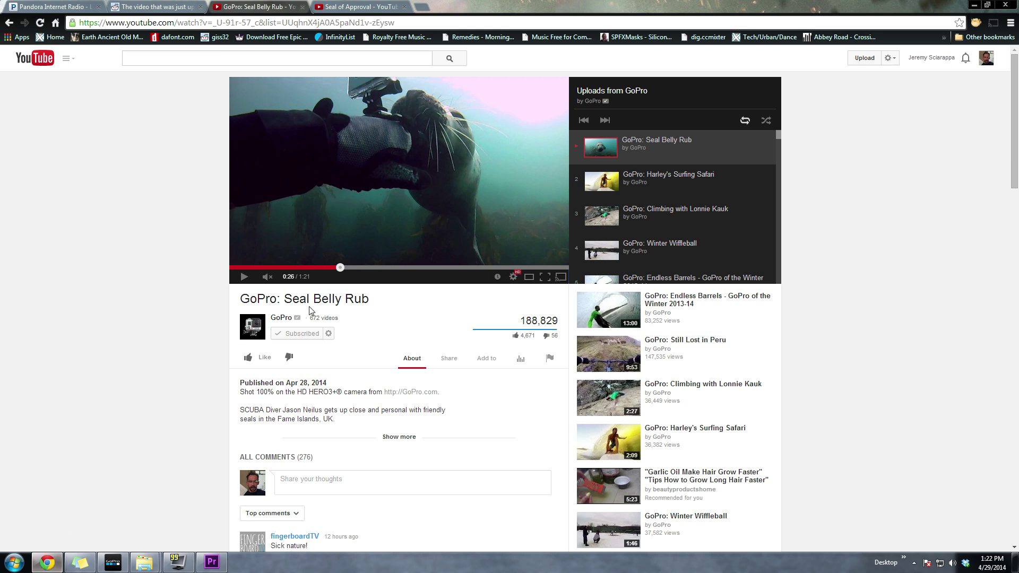
mouse_move(47, 562)
left_click(46, 562)
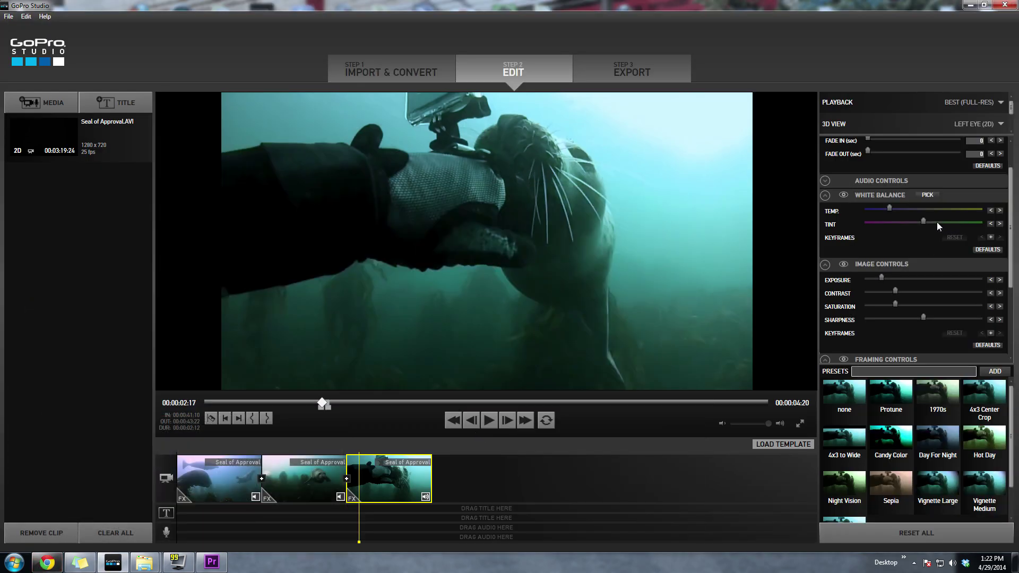
left_click(48, 564)
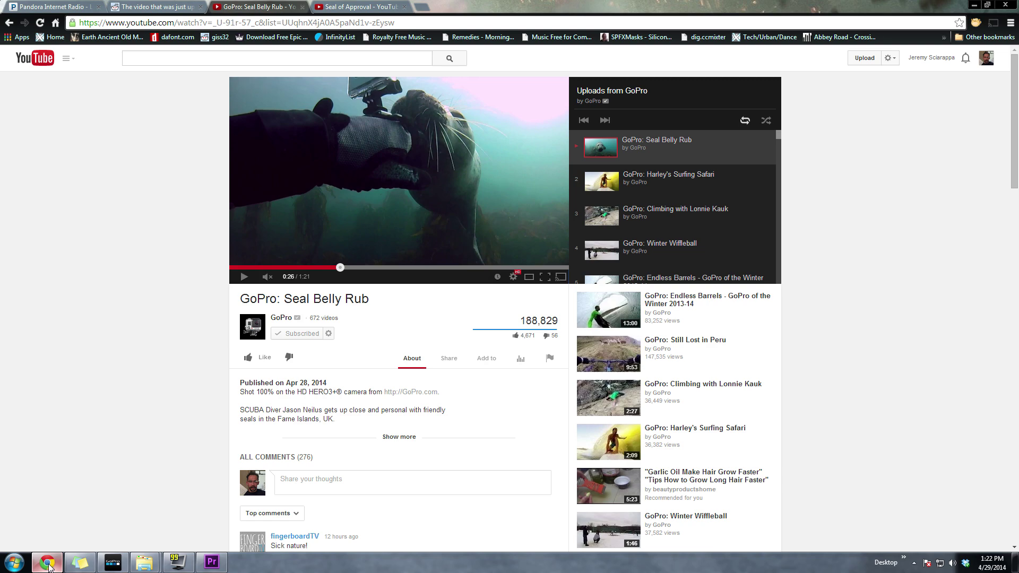
left_click(48, 564)
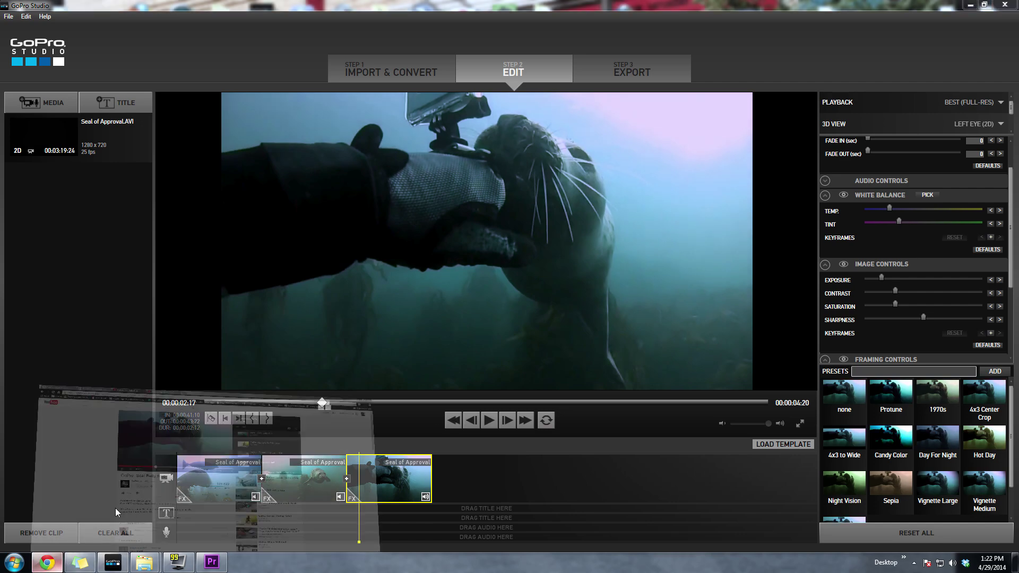
left_click(47, 562)
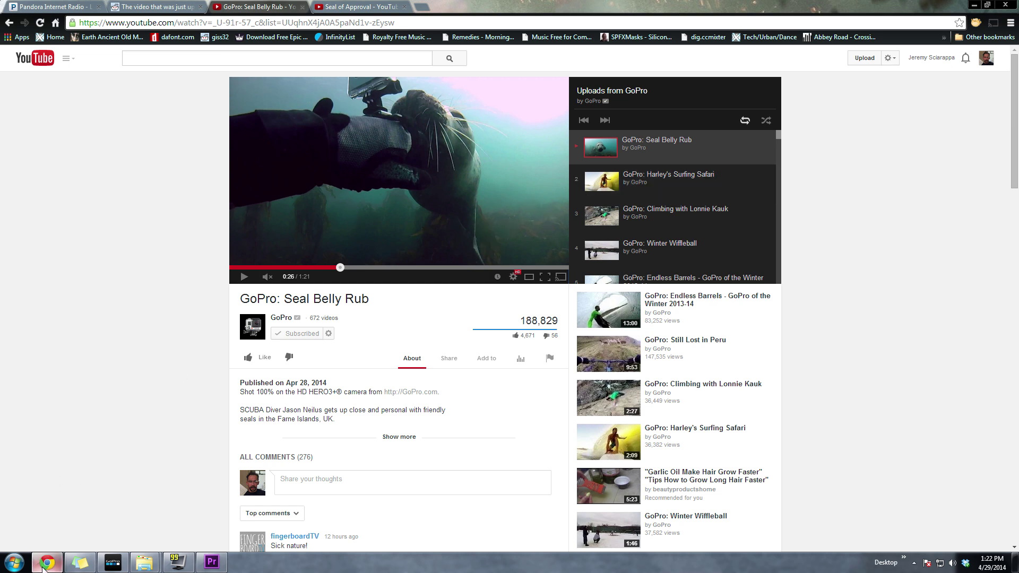
left_click(120, 563)
Nudge the tint and cool the colour temperature further for a bluer look.
mouse_move(900, 221)
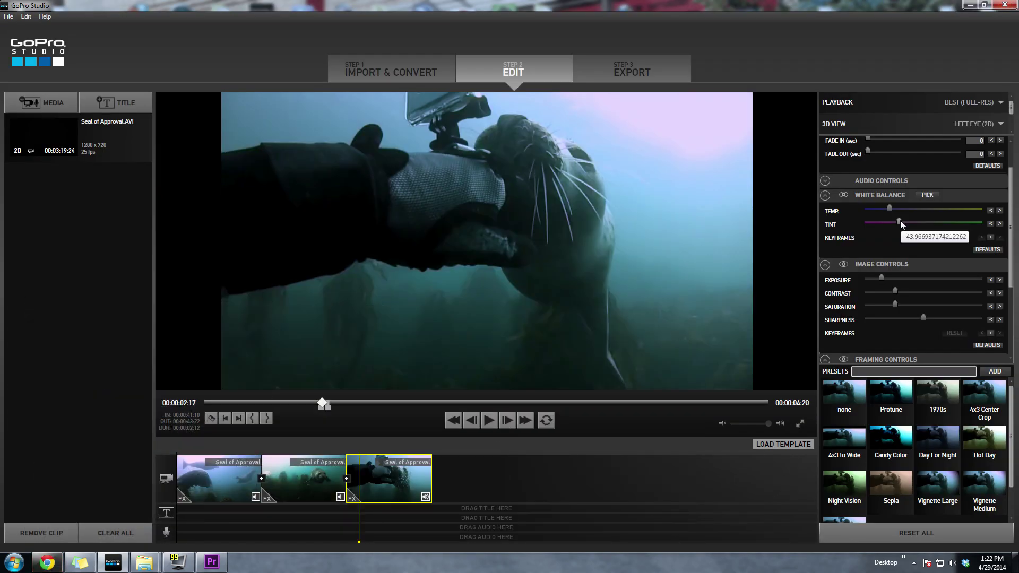
left_click_drag(900, 221, 903, 222)
mouse_move(889, 207)
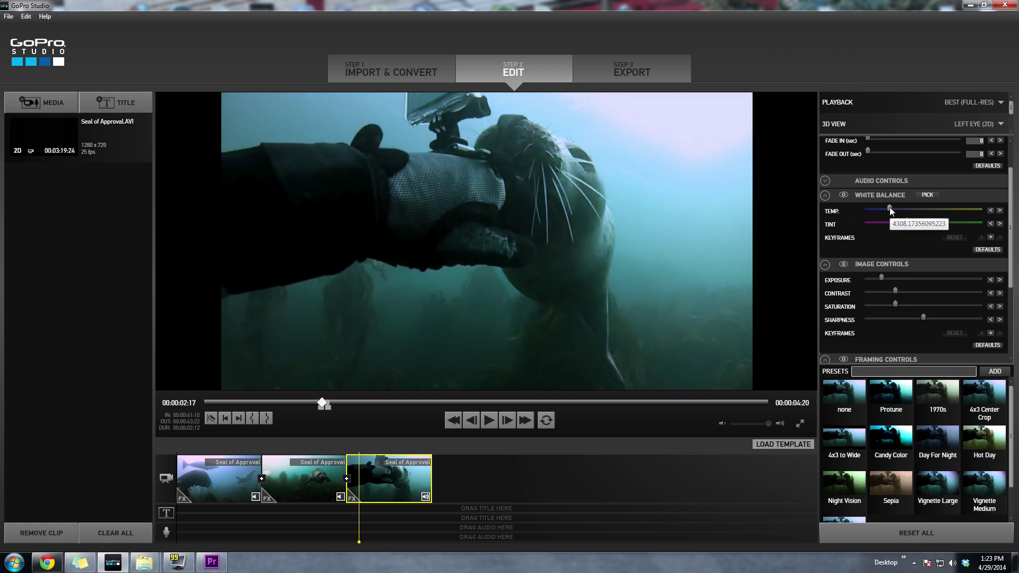
left_click_drag(889, 207, 882, 207)
Check the YouTube reference, then raise the third clip's exposure slightly.
left_click(45, 564)
left_click(45, 565)
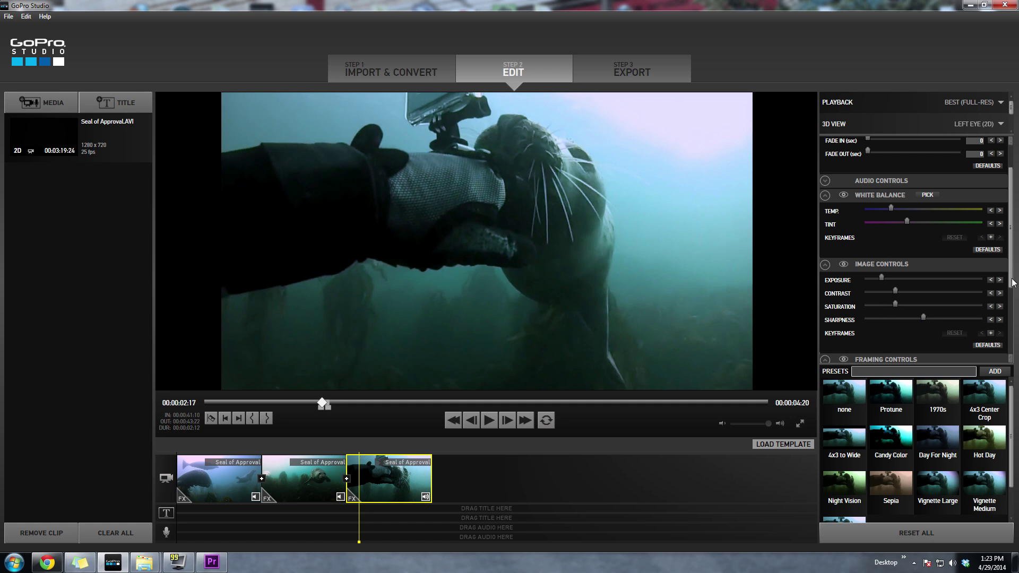
scroll(1011, 303, "down", 2)
scroll(1011, 303, "up", 1)
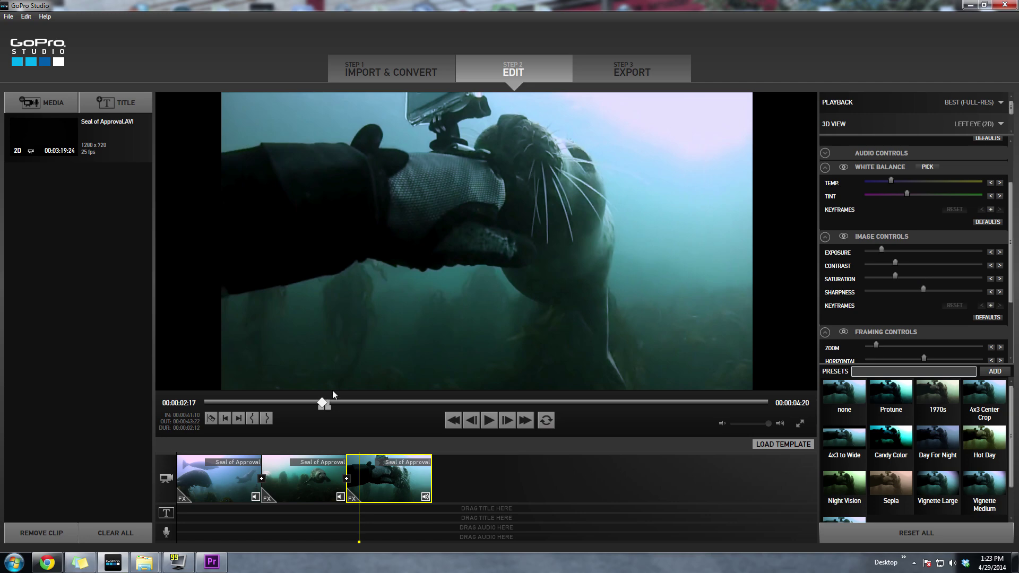
left_click(48, 563)
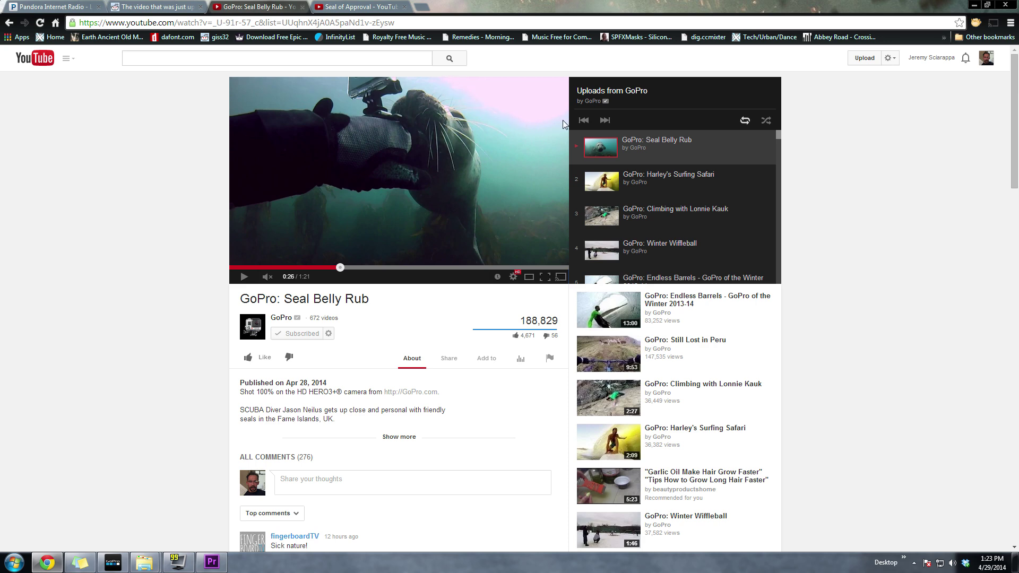
left_click(48, 563)
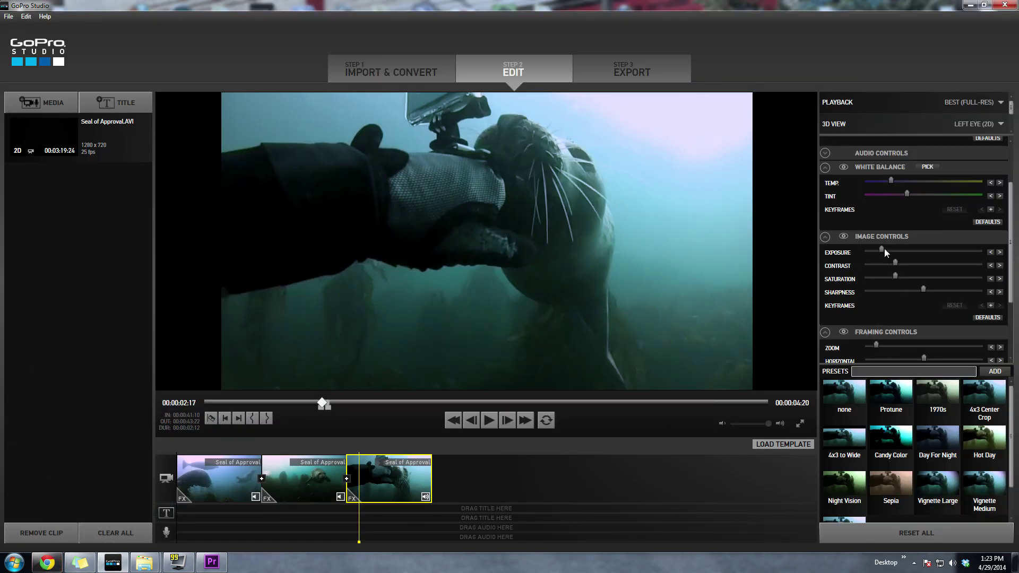
left_click_drag(884, 248, 887, 248)
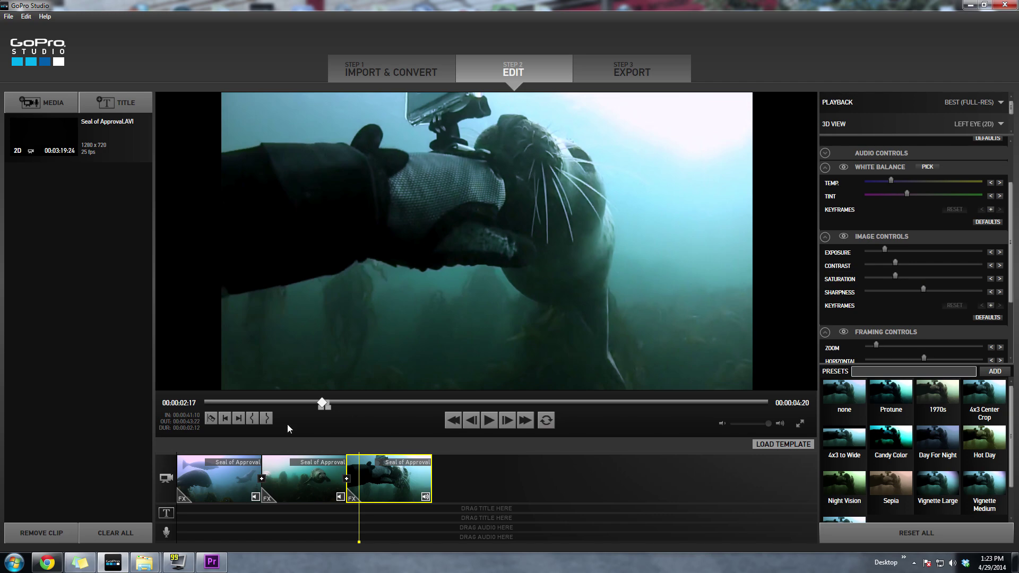
Recheck the reference and raise the clip's contrast slightly.
left_click(48, 564)
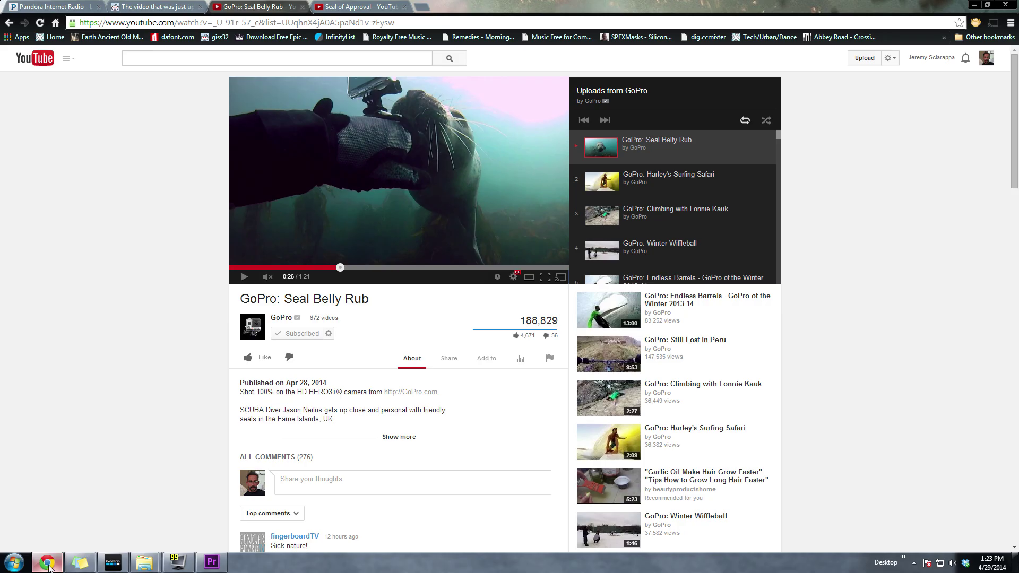
left_click(47, 563)
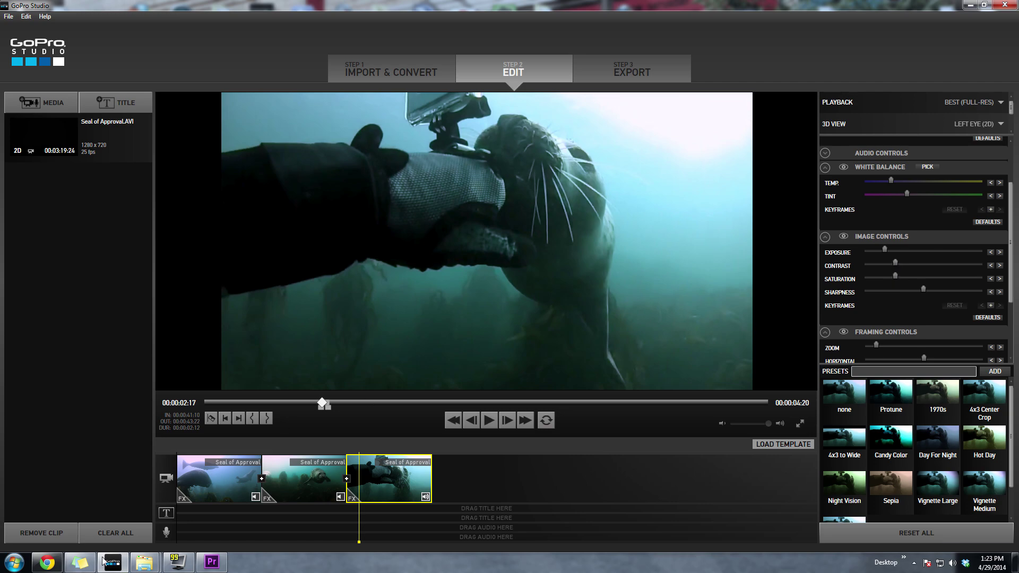
left_click(47, 563)
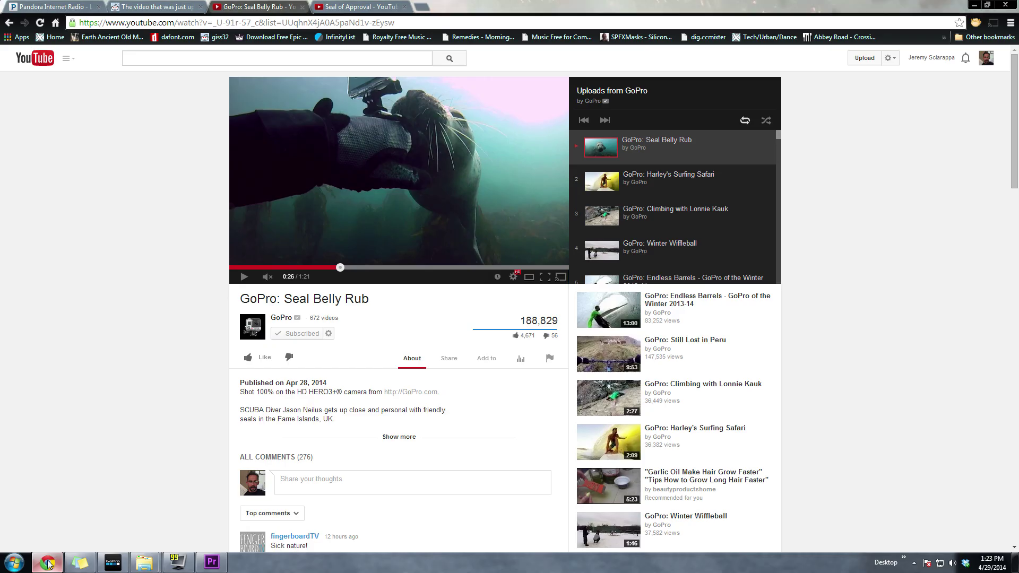
left_click(47, 563)
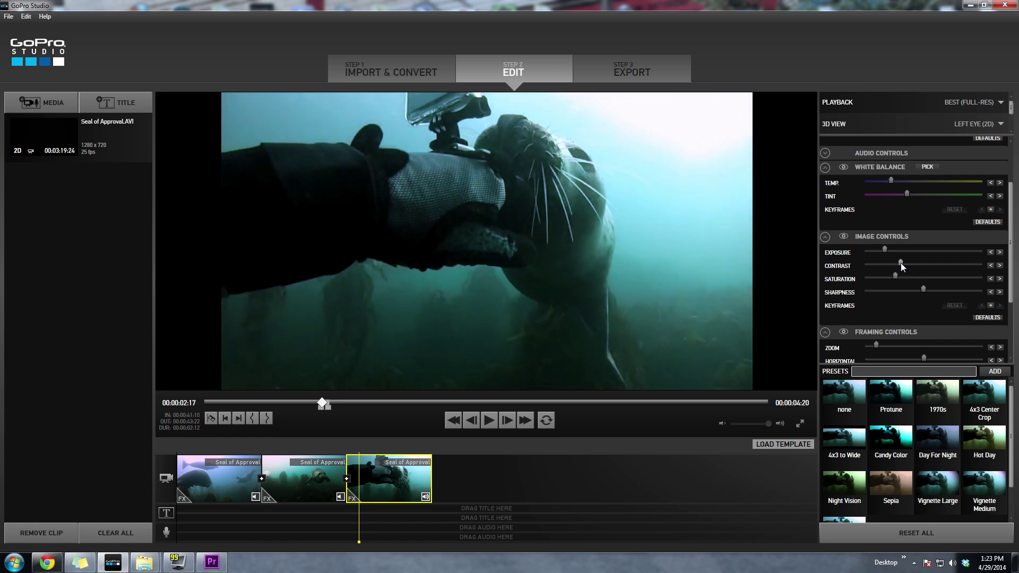
left_click_drag(901, 266, 904, 267)
Boost the clip's saturation toward richer cyan after another reference check.
left_click(47, 563)
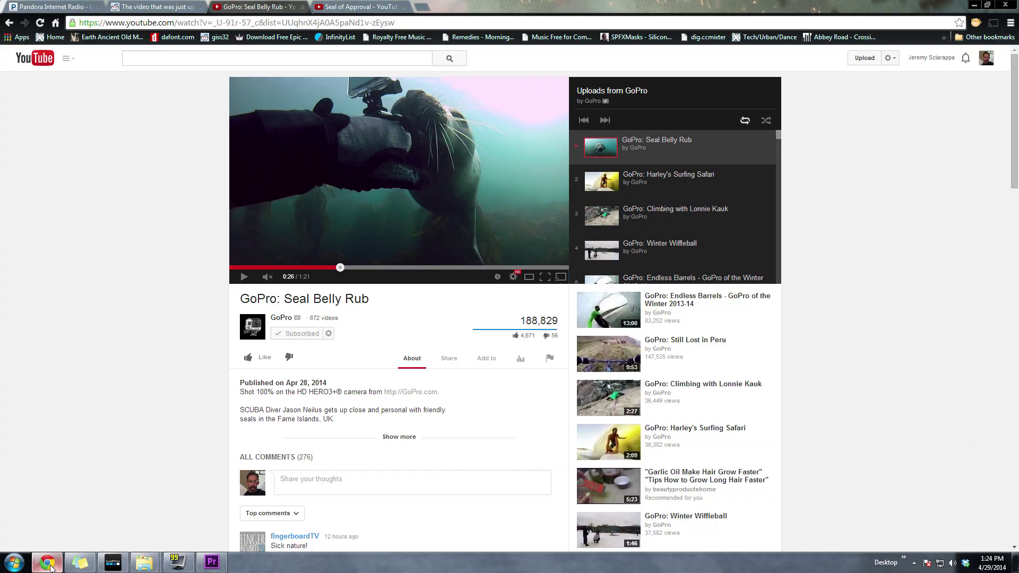
left_click(49, 565)
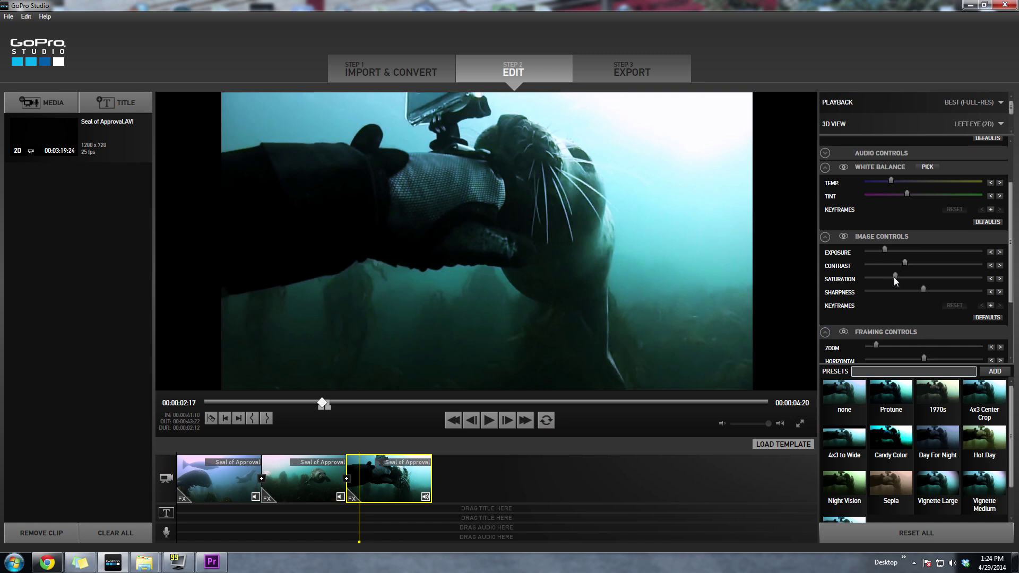
mouse_move(894, 276)
left_mouse_down()
mouse_move(926, 275)
mouse_move(897, 275)
left_mouse_up()
Toggle repeatedly between the third clip and the YouTube Seal Belly Rub video to compare.
left_click(44, 563)
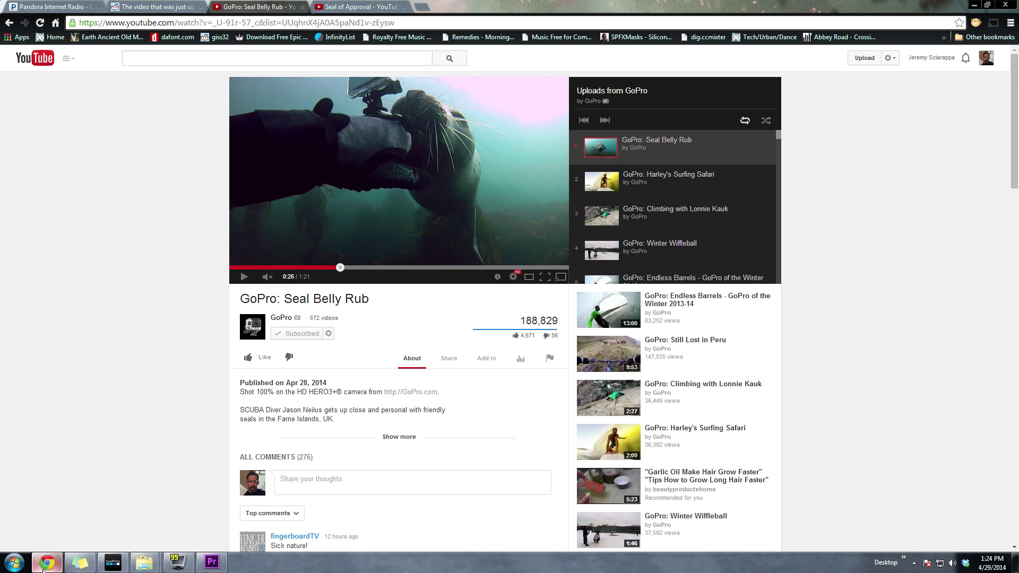
left_click(44, 564)
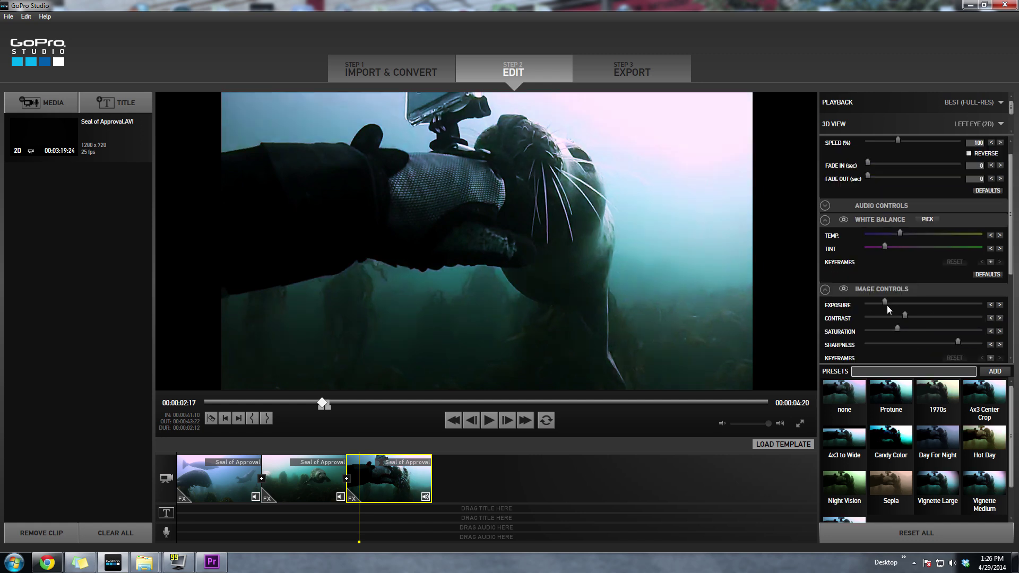
mouse_move(883, 304)
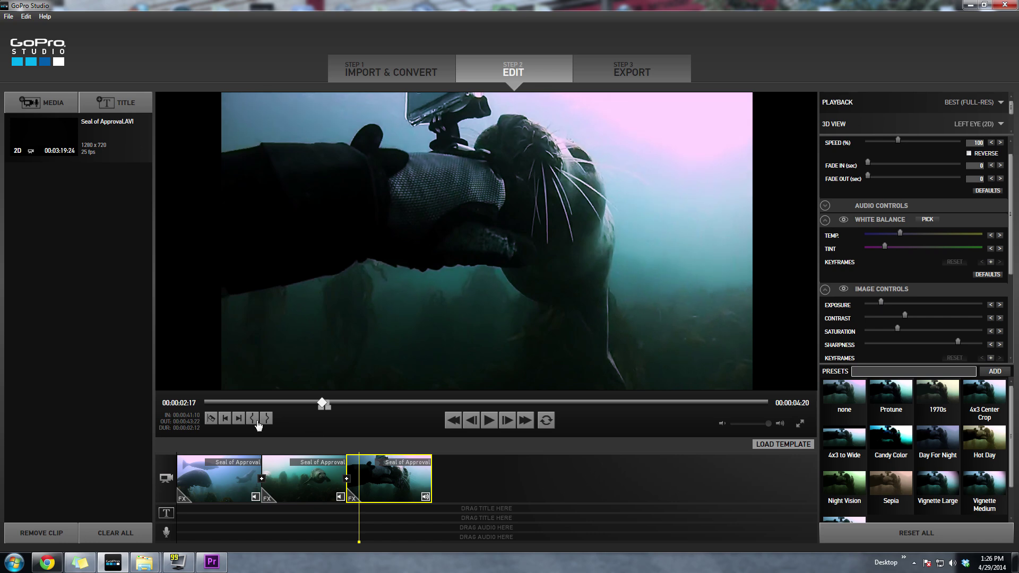
left_click(50, 564)
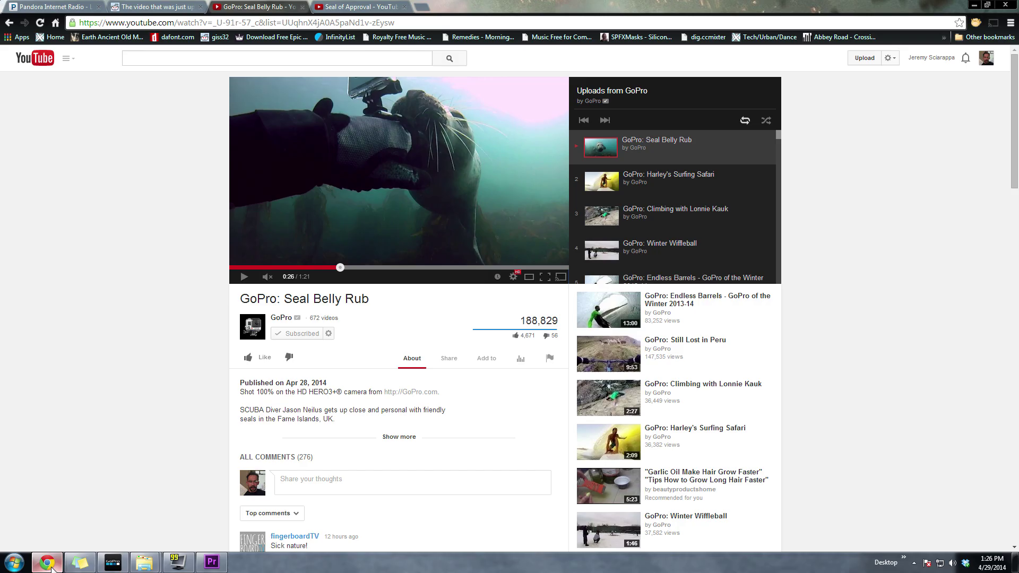
left_click(51, 565)
left_click(51, 565)
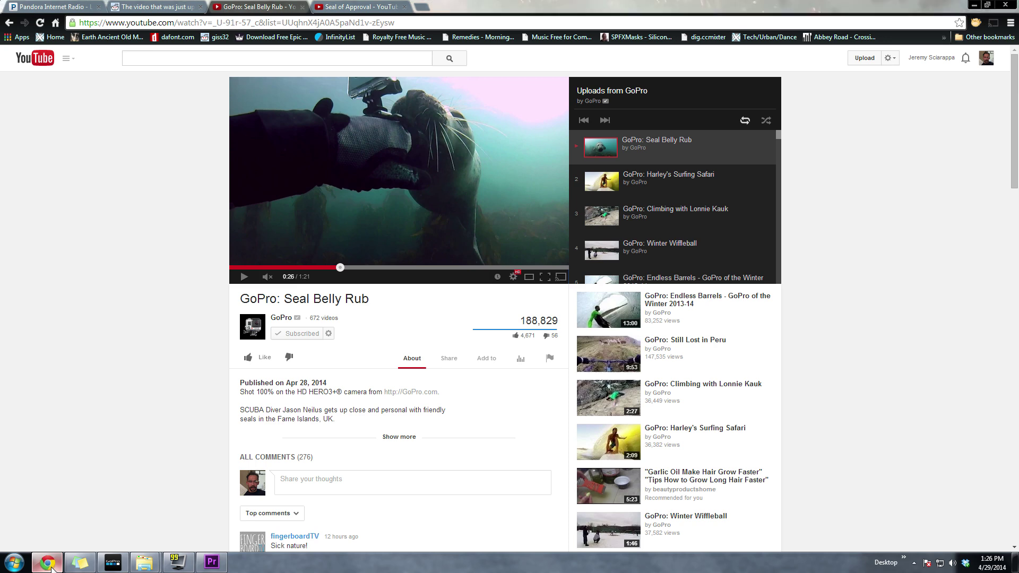
left_click(51, 565)
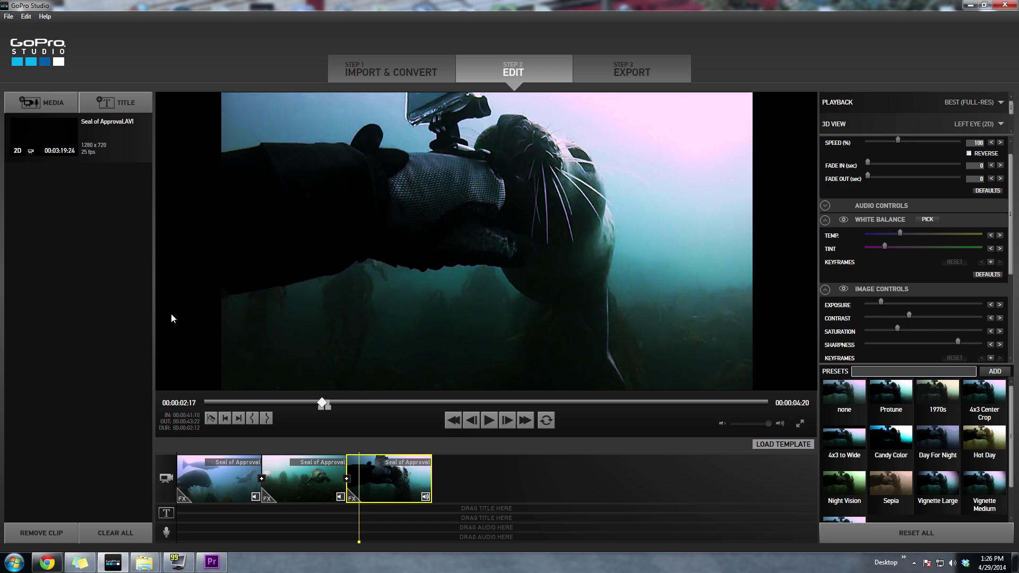
left_click(46, 563)
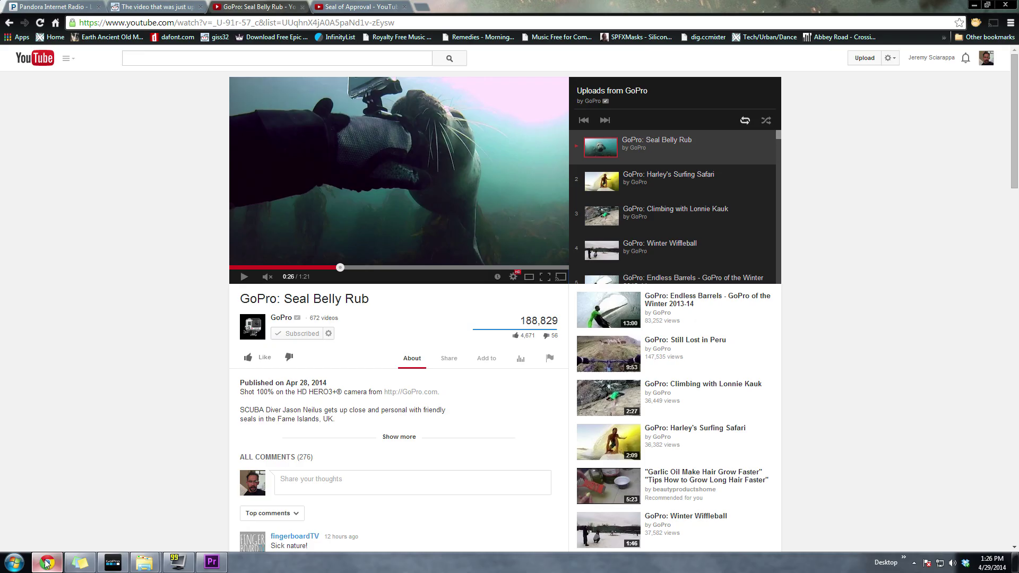
left_click(47, 564)
Play YouTube's video to 0:29, then play the third clip to 00:00:04:00 to compare.
left_click(240, 279)
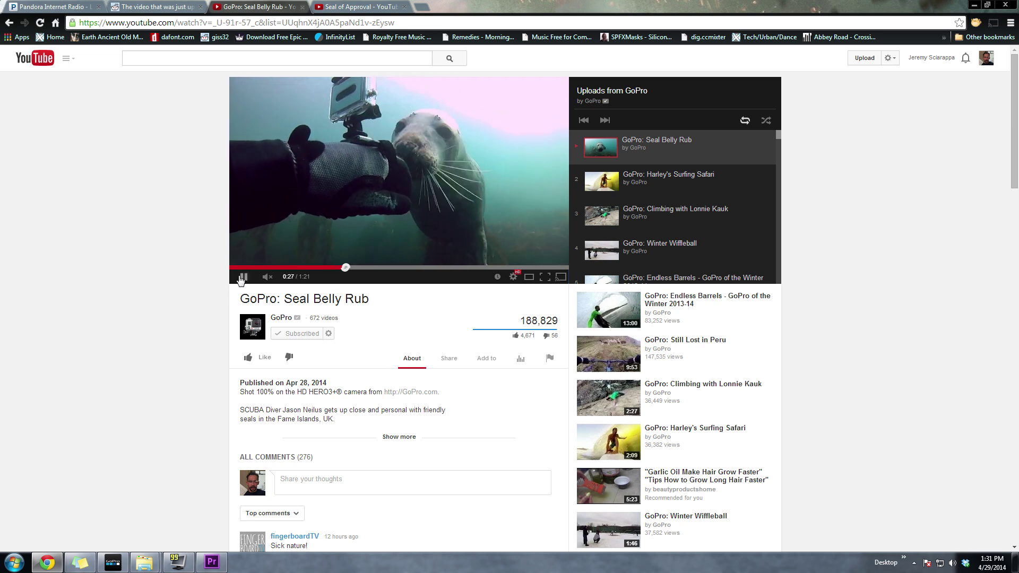
left_click(240, 278)
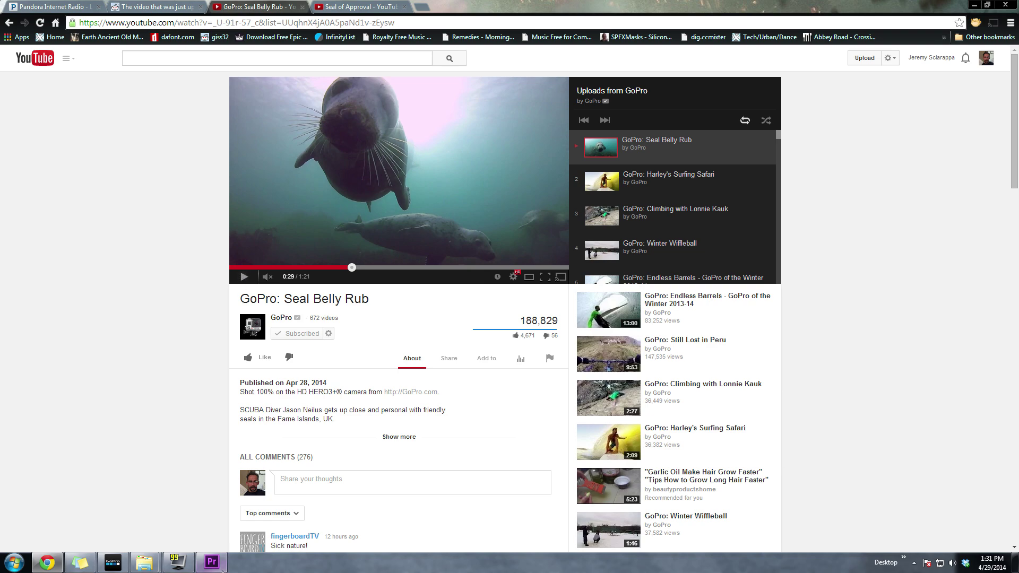
left_click(113, 562)
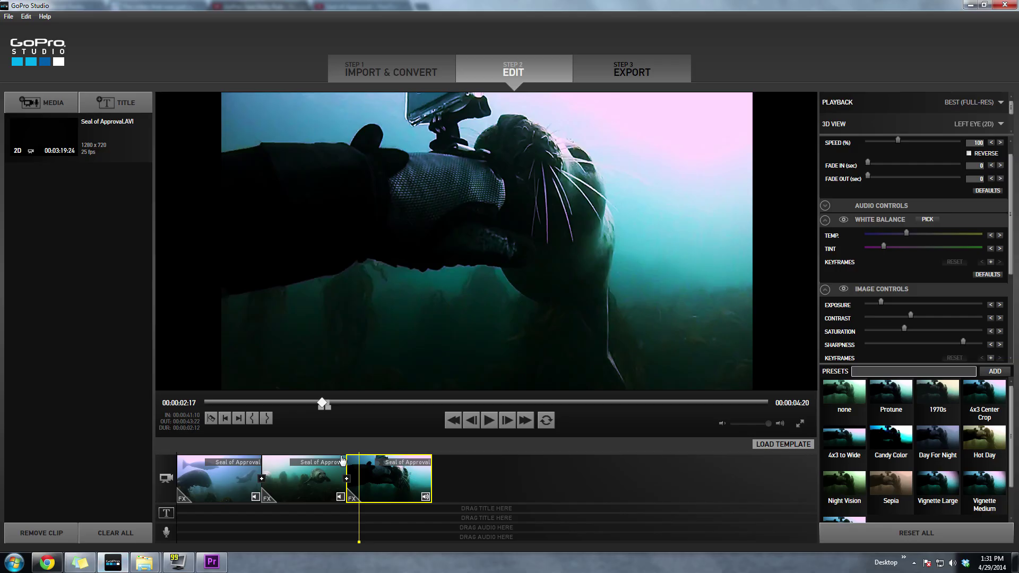
left_click(490, 423)
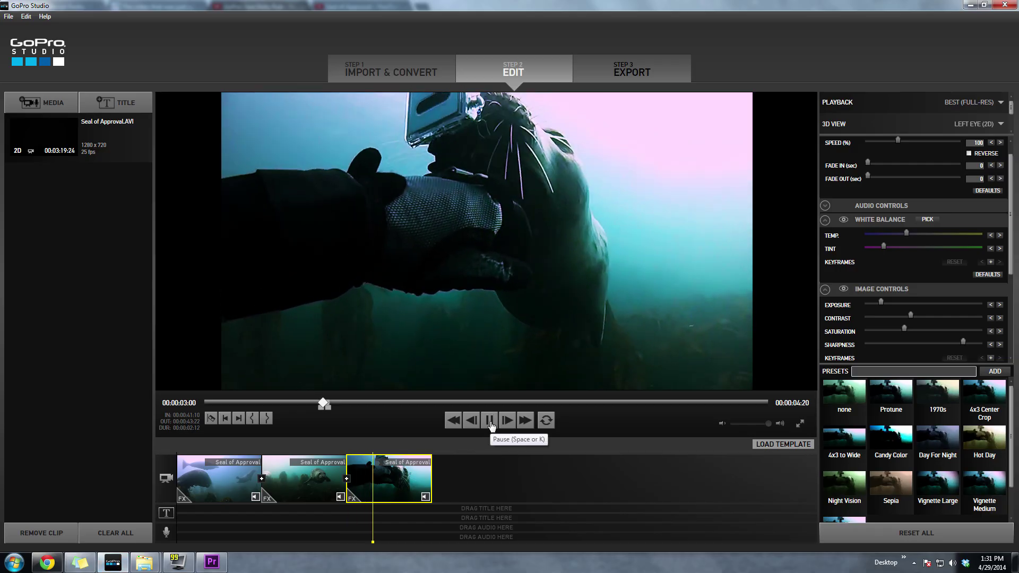
left_click(47, 562)
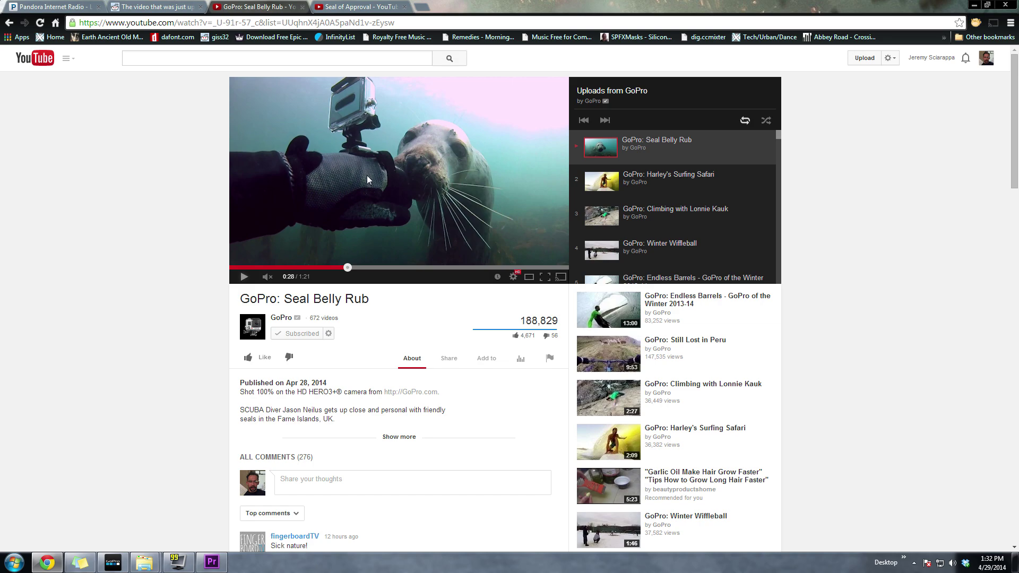
left_click(116, 565)
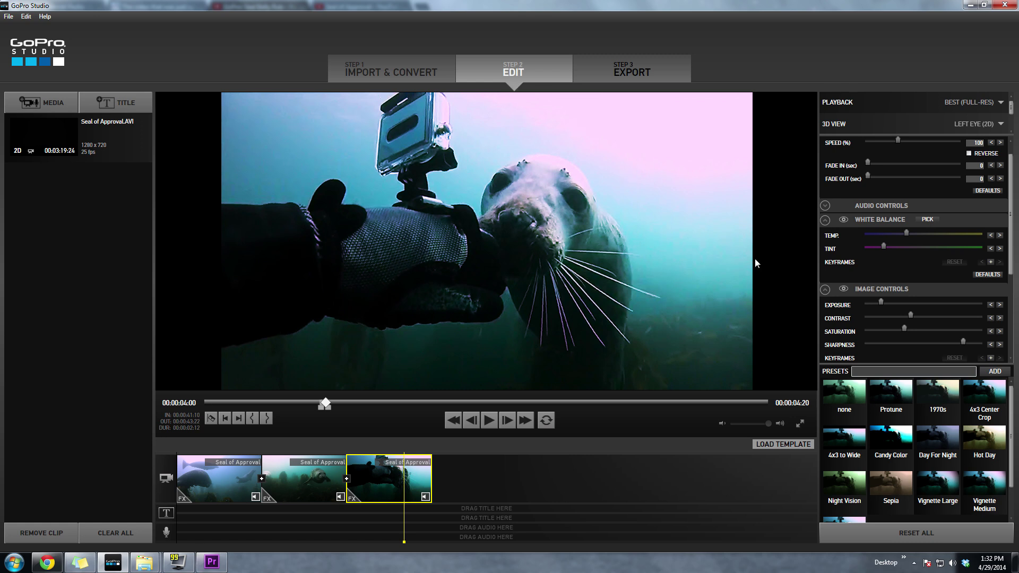
Lower the third clip's contrast slightly and check it against the YouTube video.
left_click_drag(911, 316, 909, 317)
mouse_move(881, 304)
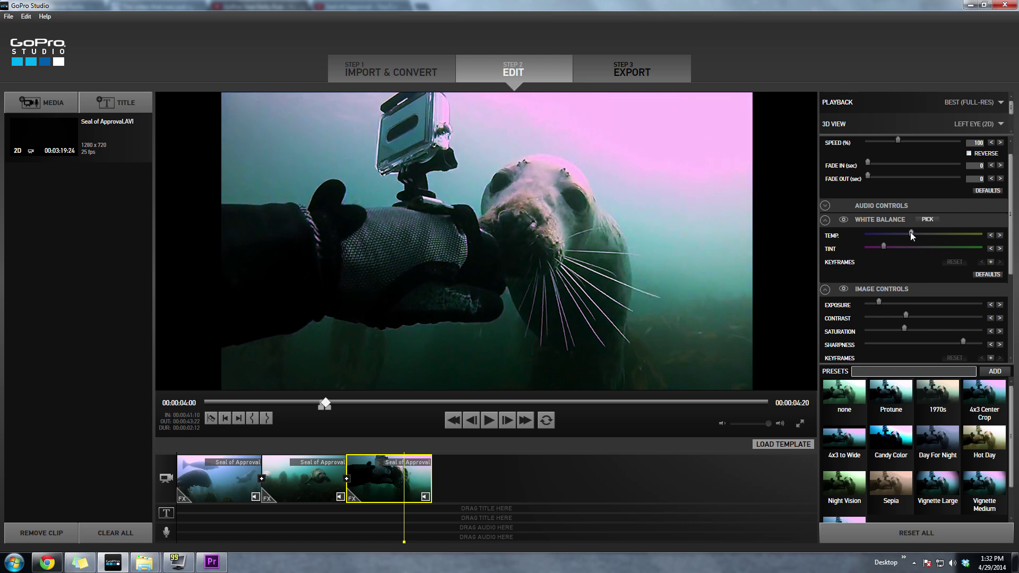
left_click(112, 565)
left_click(112, 565)
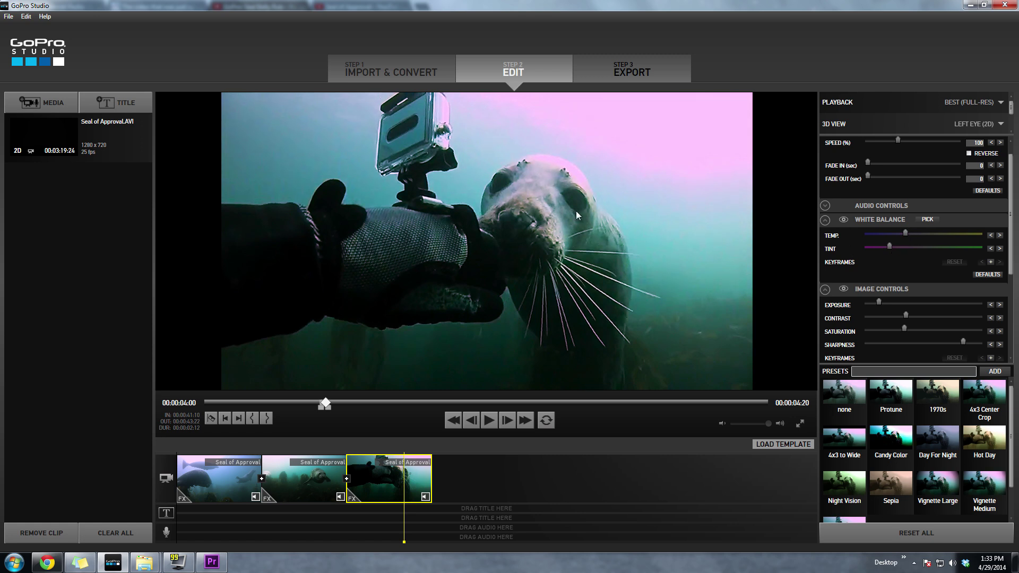
left_click(113, 564)
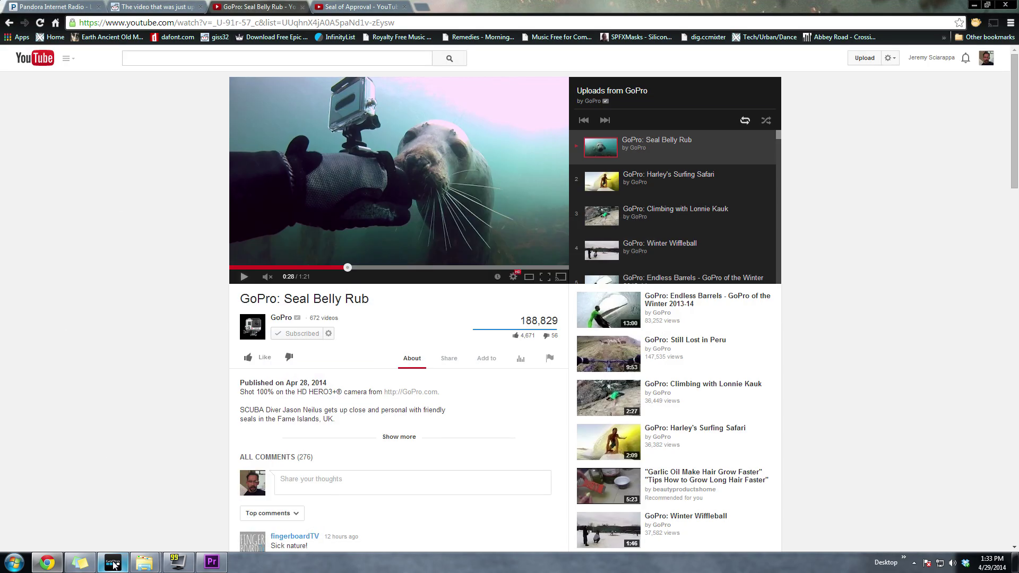
left_click(114, 566)
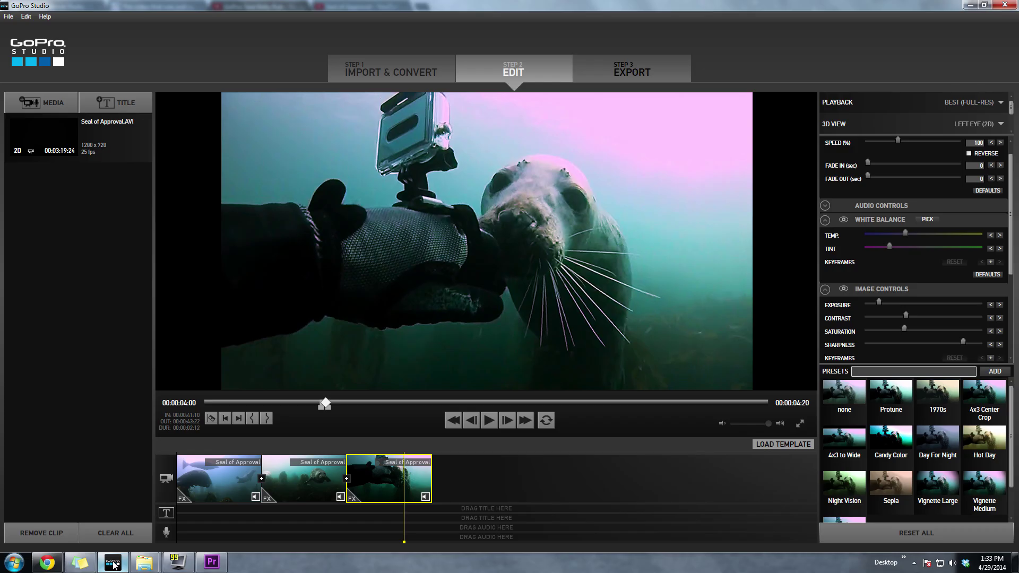
Play the third clip and the YouTube video in turn, then select the first clip.
left_click(490, 422)
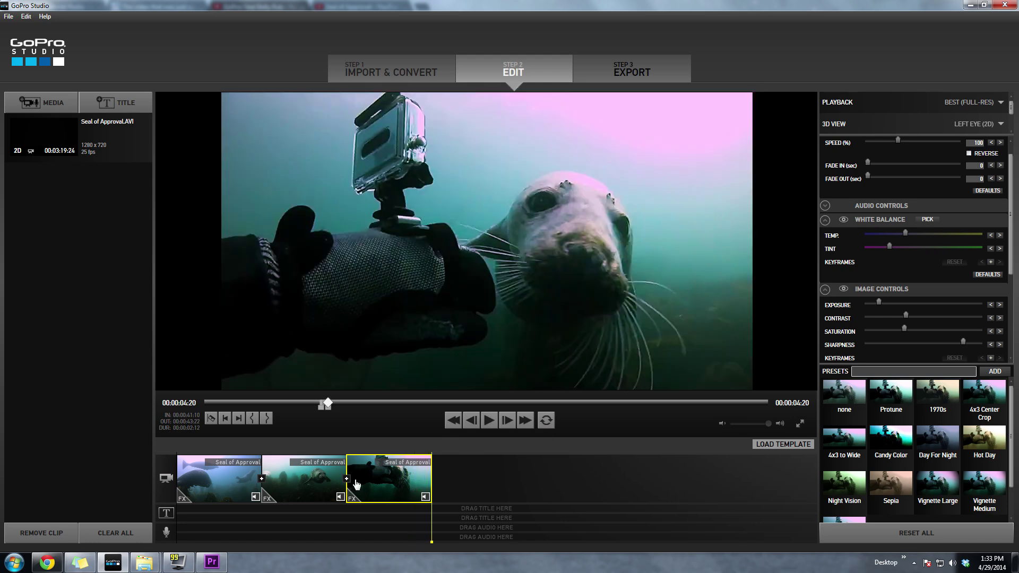
left_click(491, 422)
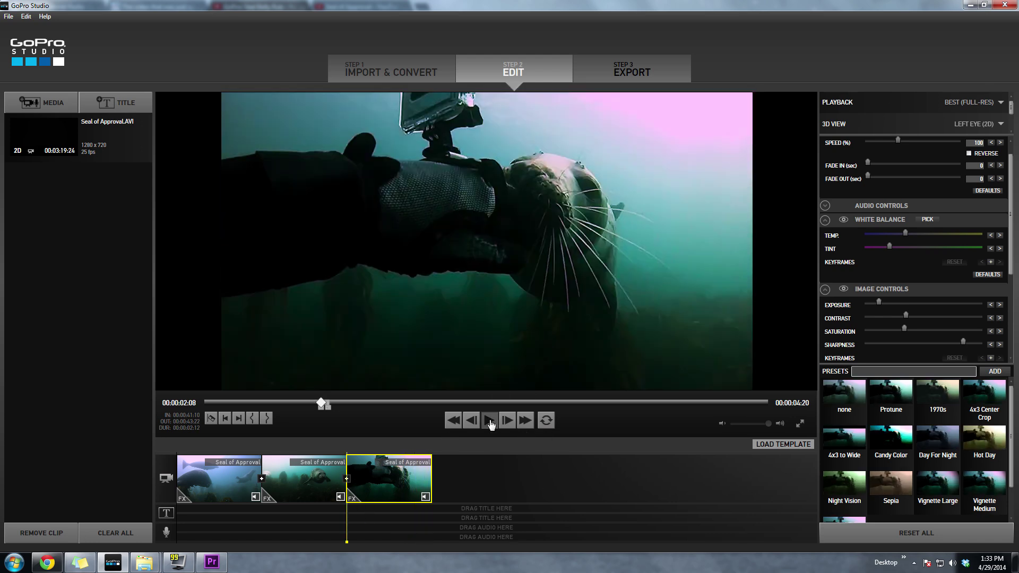
left_click(491, 423)
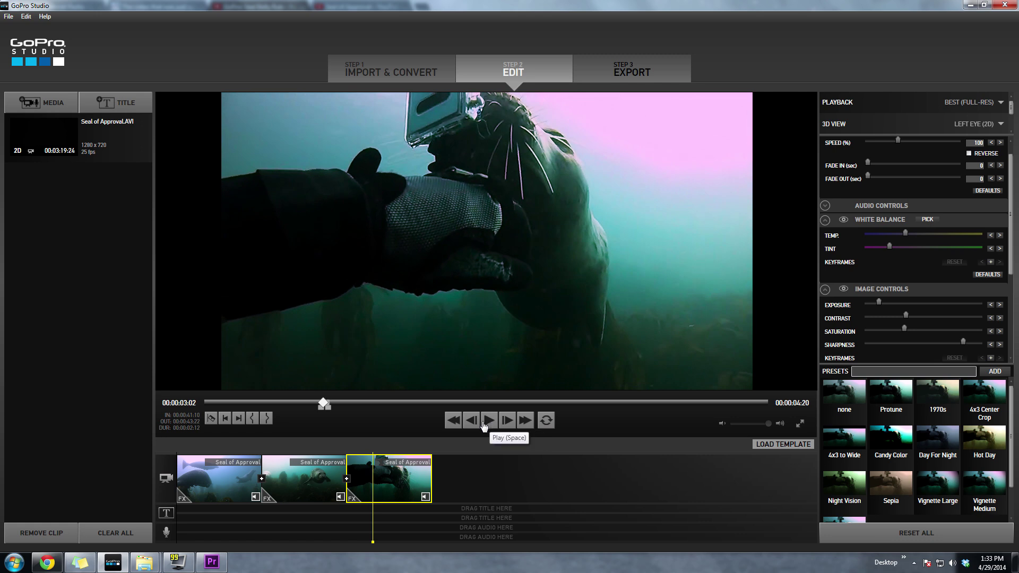
left_click(47, 562)
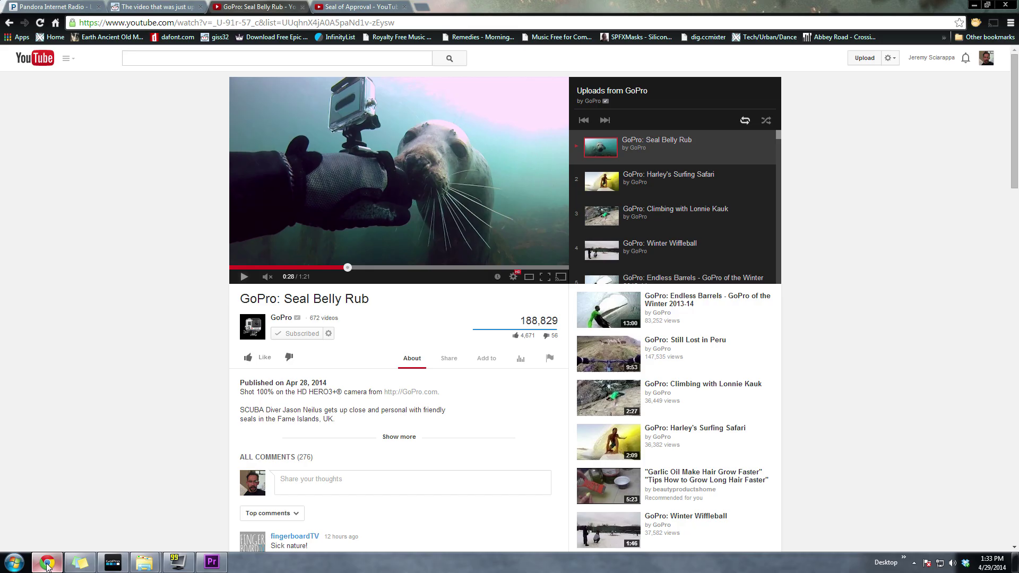
left_click(381, 209)
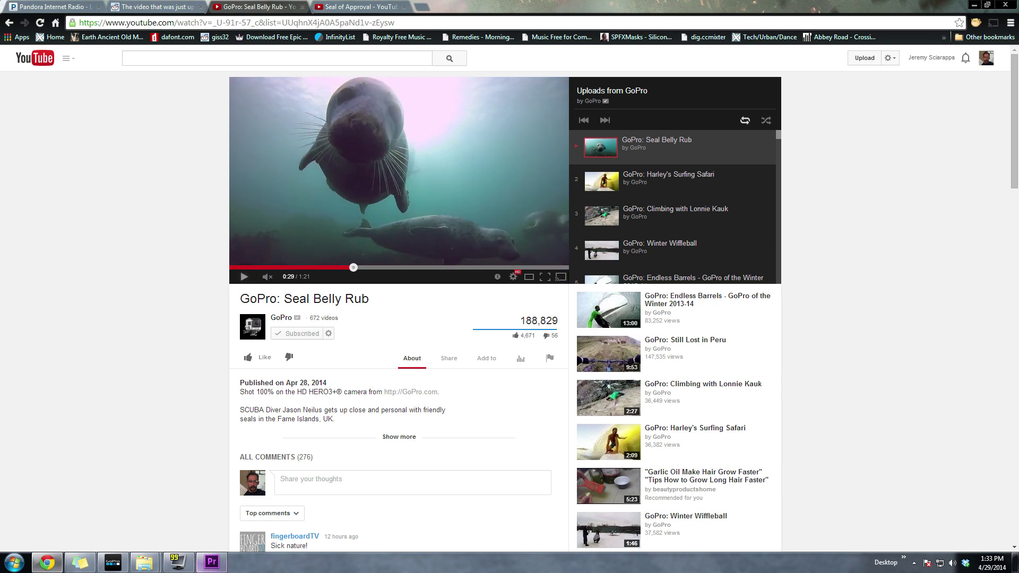
left_click(113, 562)
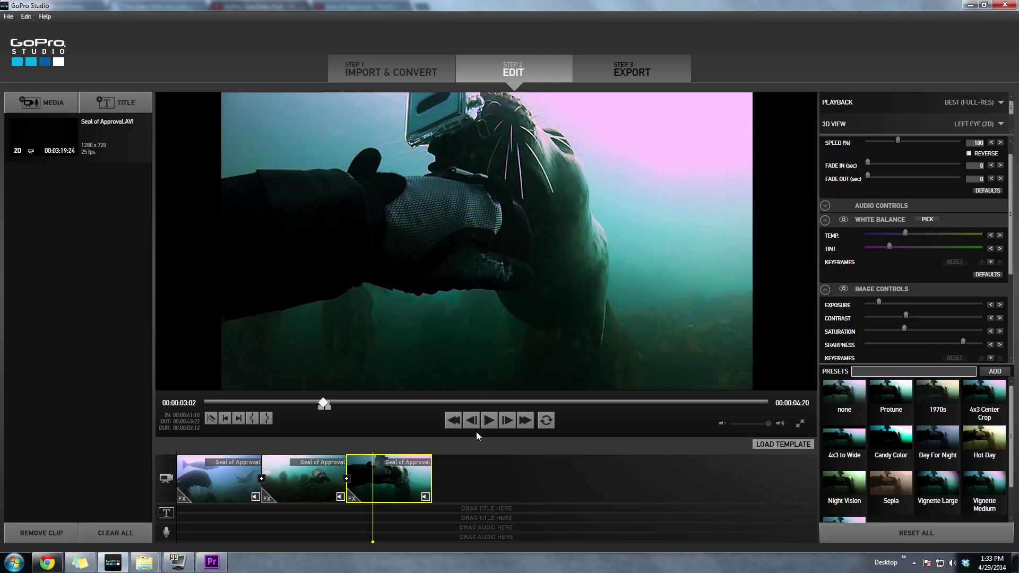
key("space")
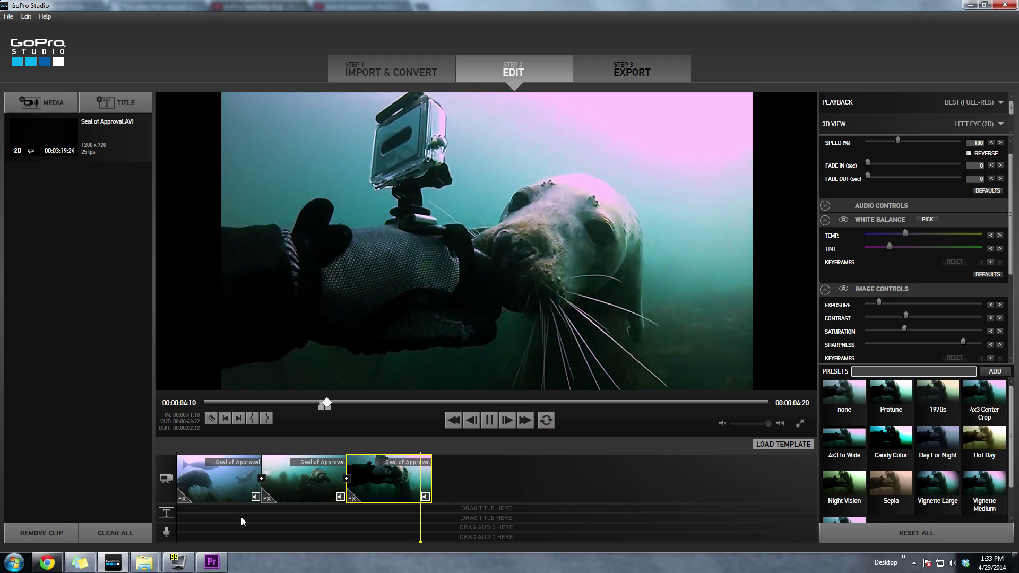
left_click(193, 478)
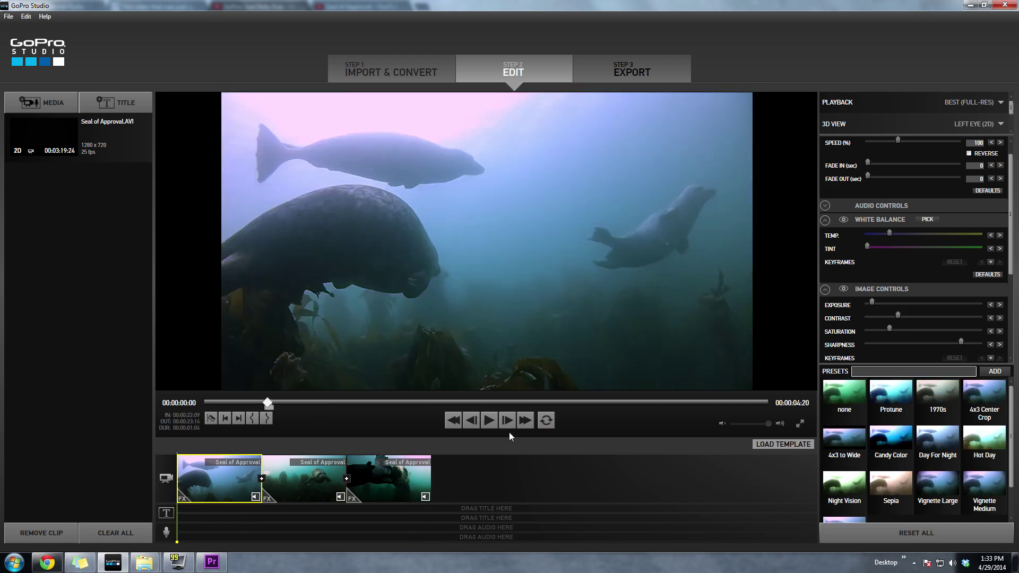